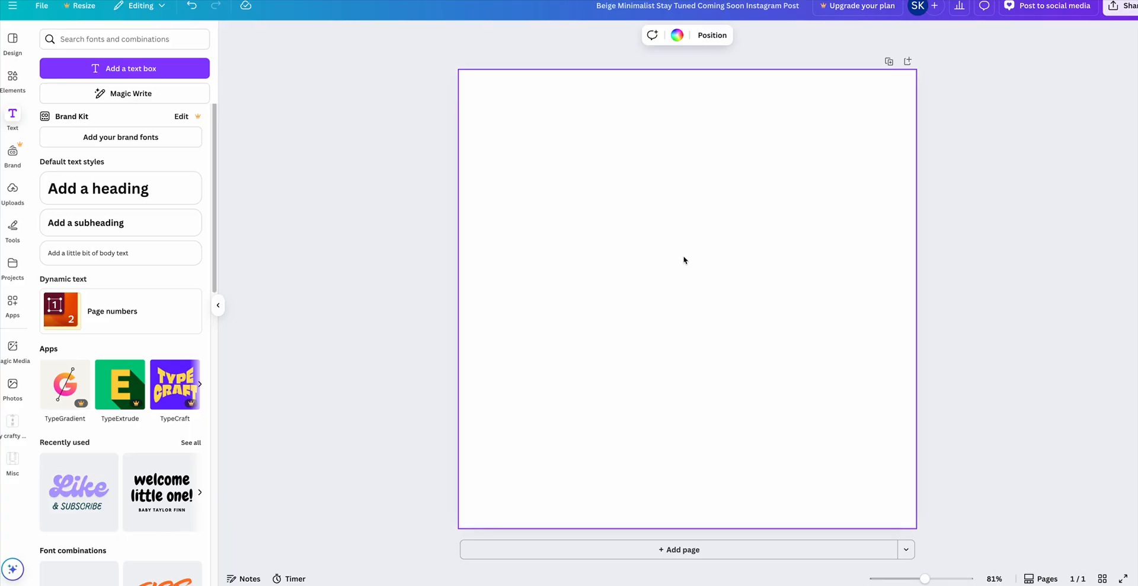
# Step: Add a subheading reading "KeepSailing2025" to the blank page and set its font to Anton
pyautogui.click(274, 249)
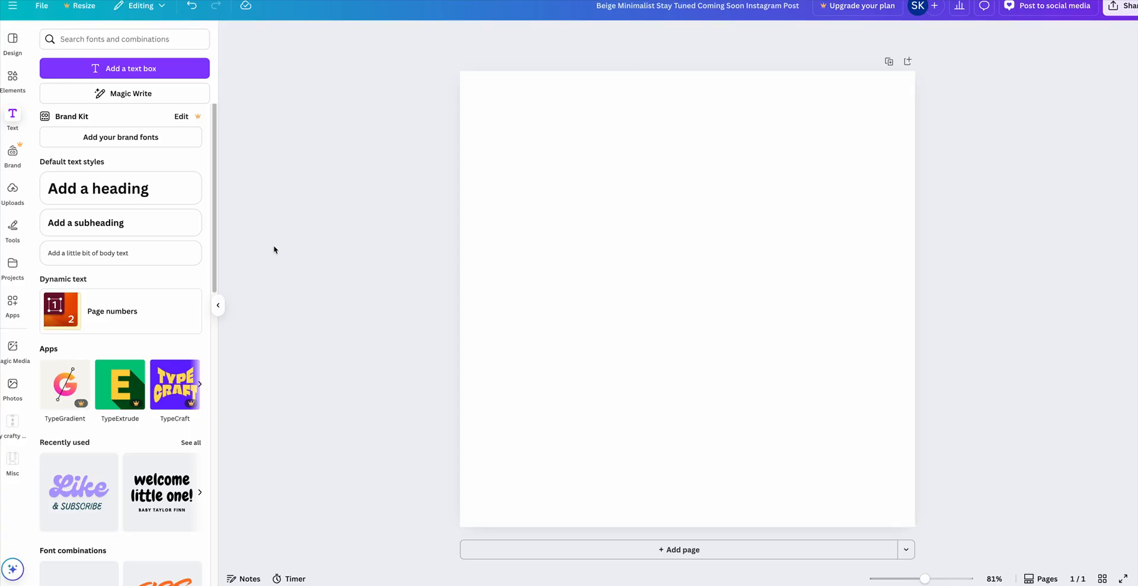
pyautogui.click(76, 232)
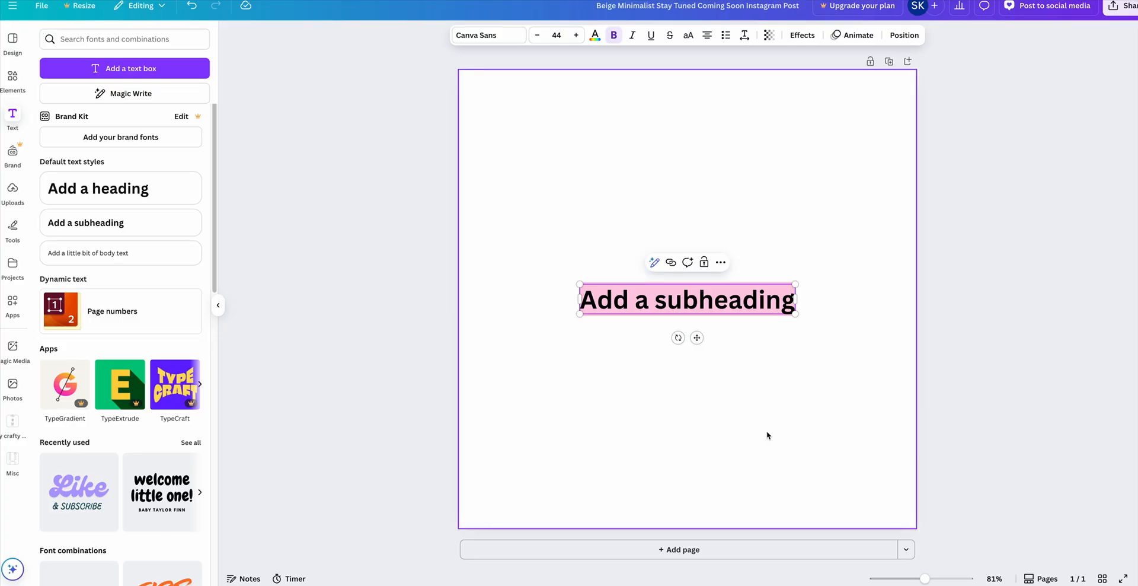
pyautogui.write('KeepSailing')
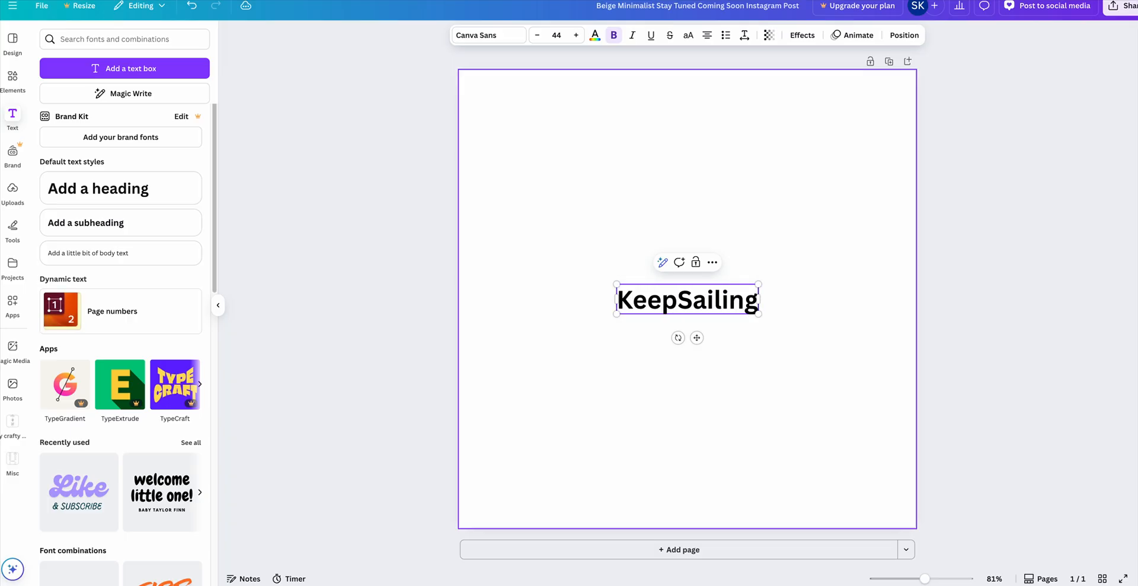
pyautogui.write('2025')
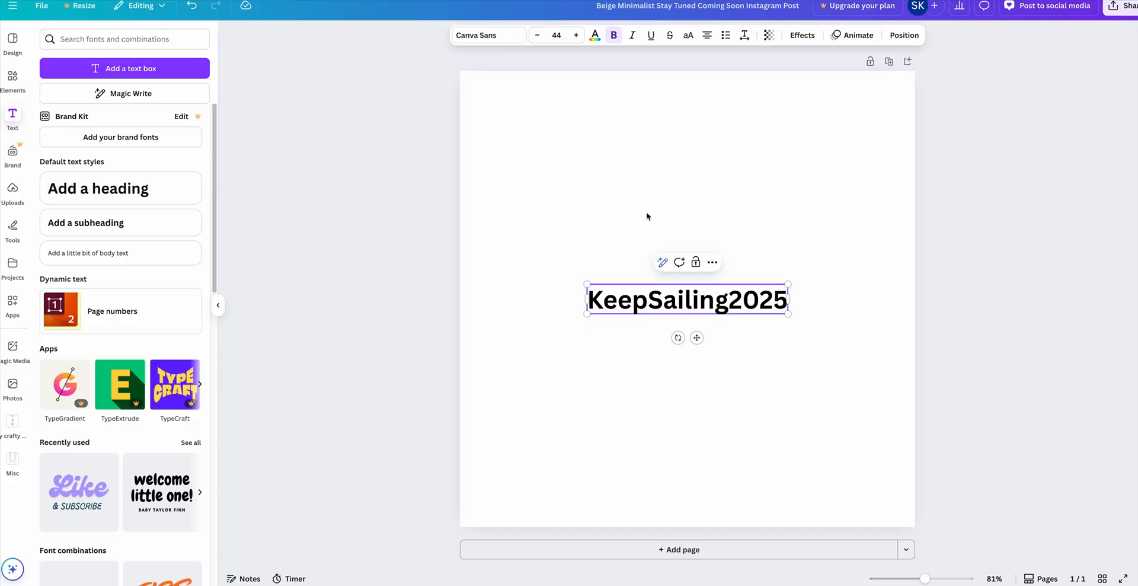
pyautogui.click(489, 35)
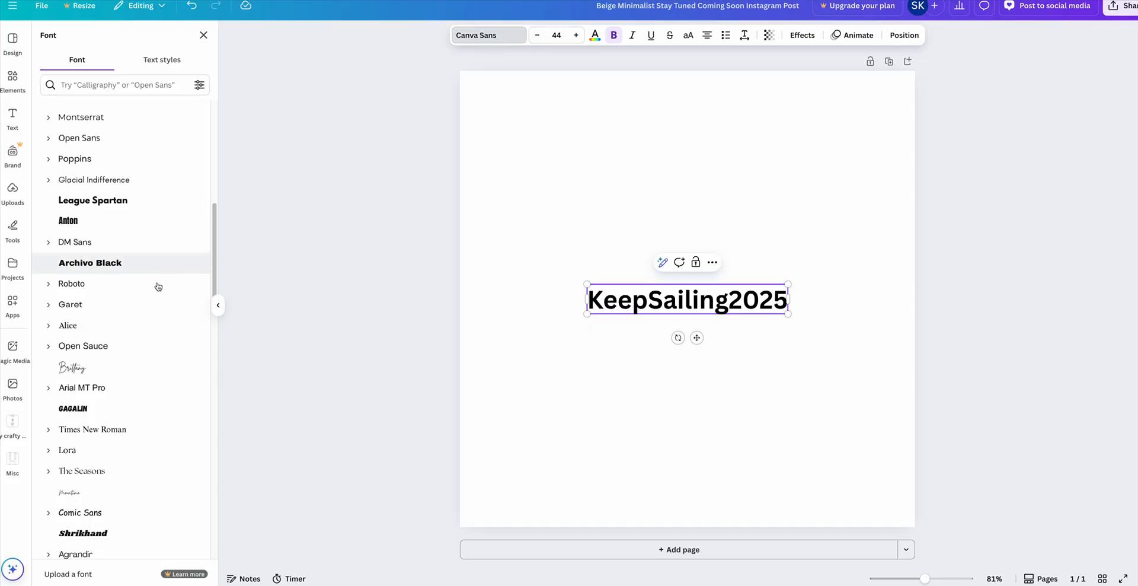
pyautogui.click(106, 228)
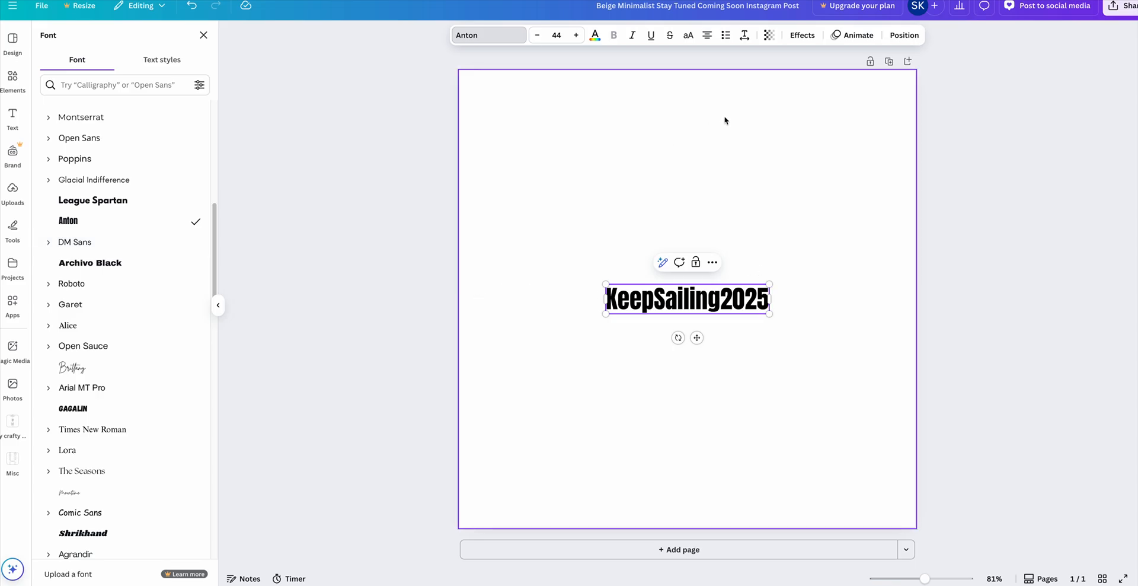
# Step: Apply the Curve shape effect to the KeepSailing2025 text with a curve value of -60
pyautogui.click(804, 35)
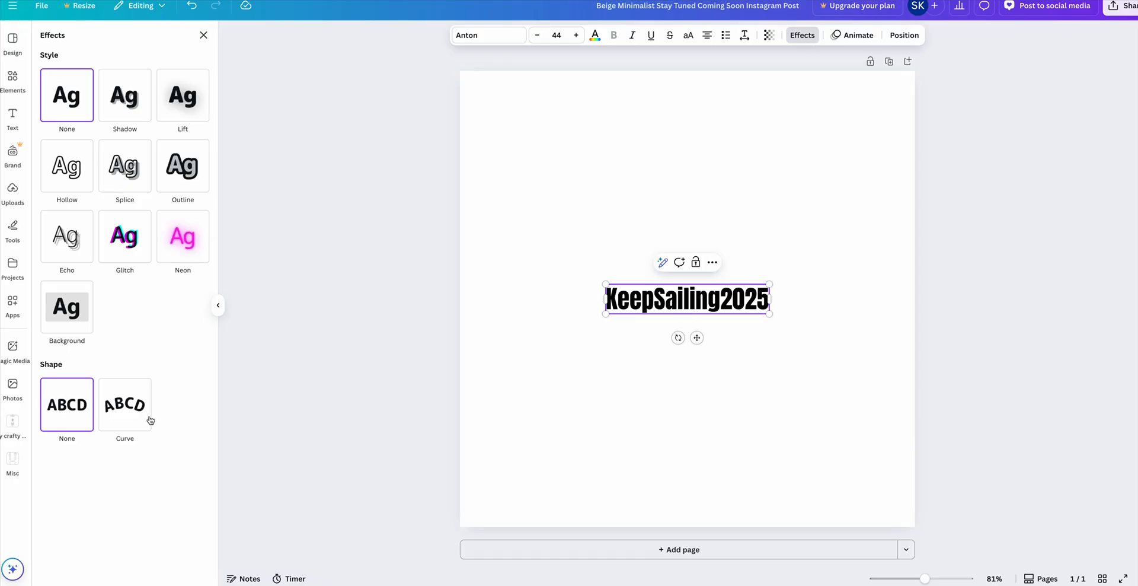
pyautogui.click(123, 415)
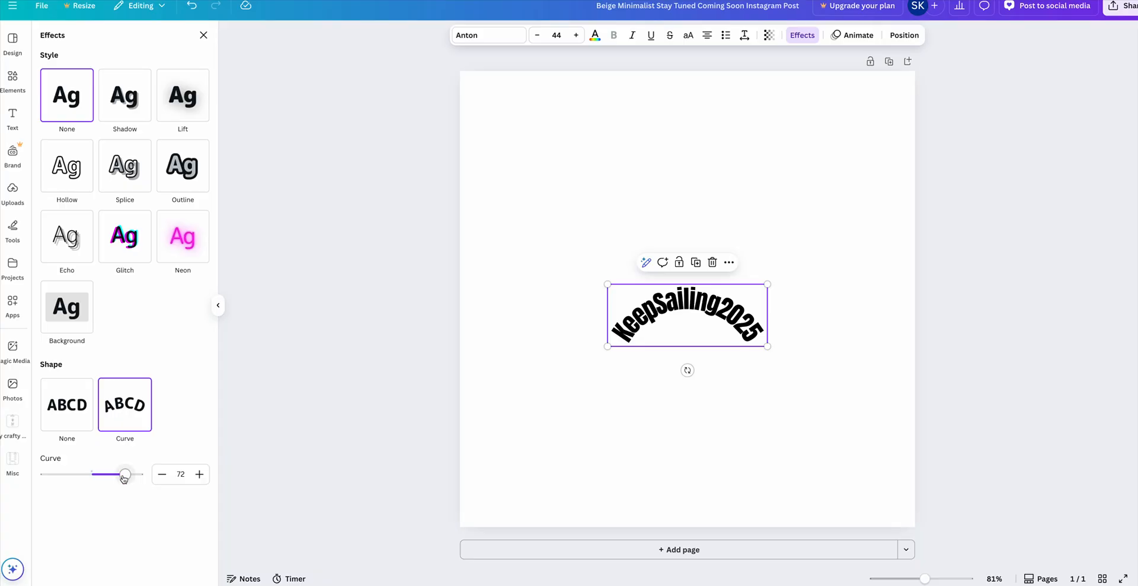
pyautogui.moveTo(124, 473); pyautogui.dragTo(63, 475)
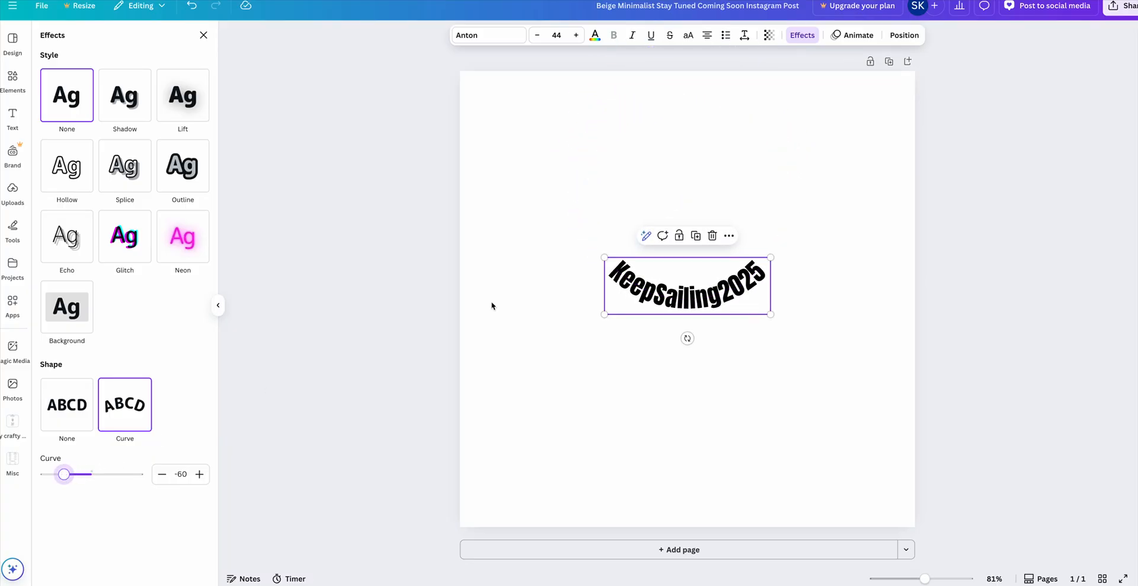
# Step: Set the curved text's letter spacing to 67
pyautogui.click(745, 36)
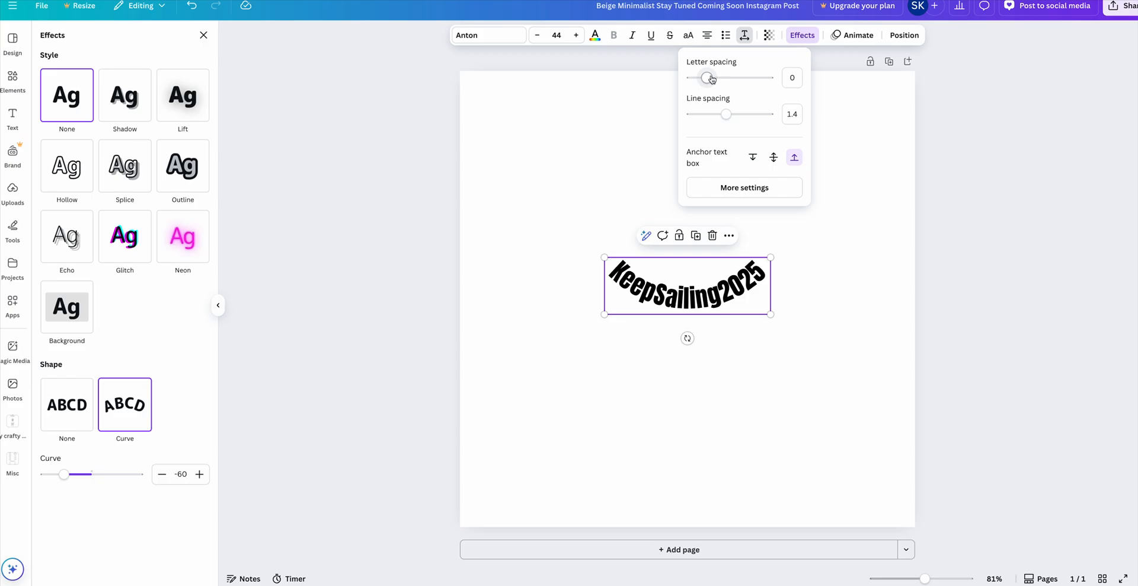
pyautogui.moveTo(713, 79); pyautogui.dragTo(716, 80)
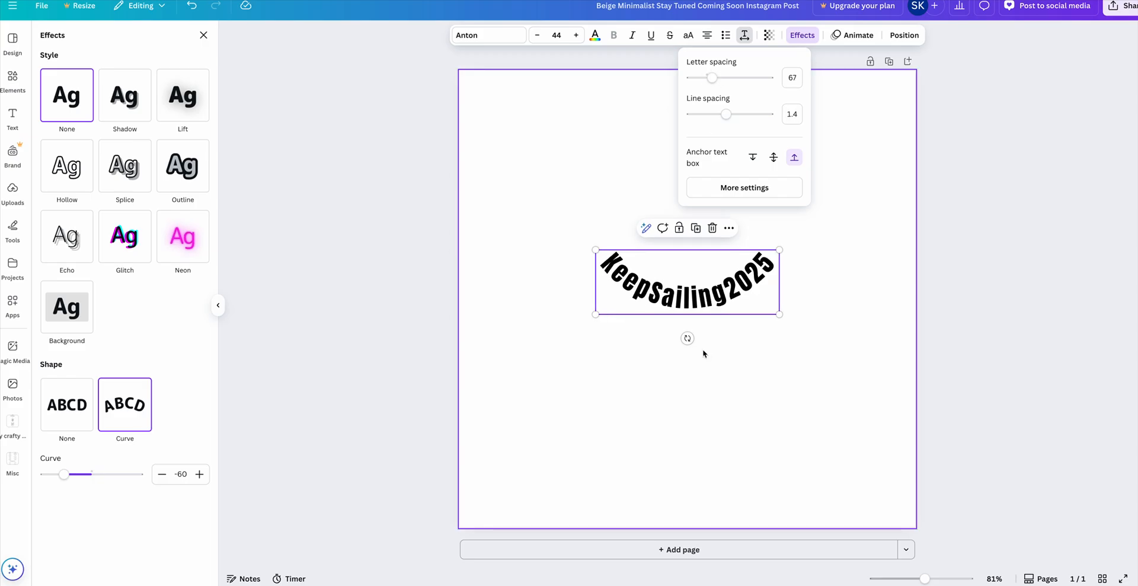
pyautogui.click(638, 377)
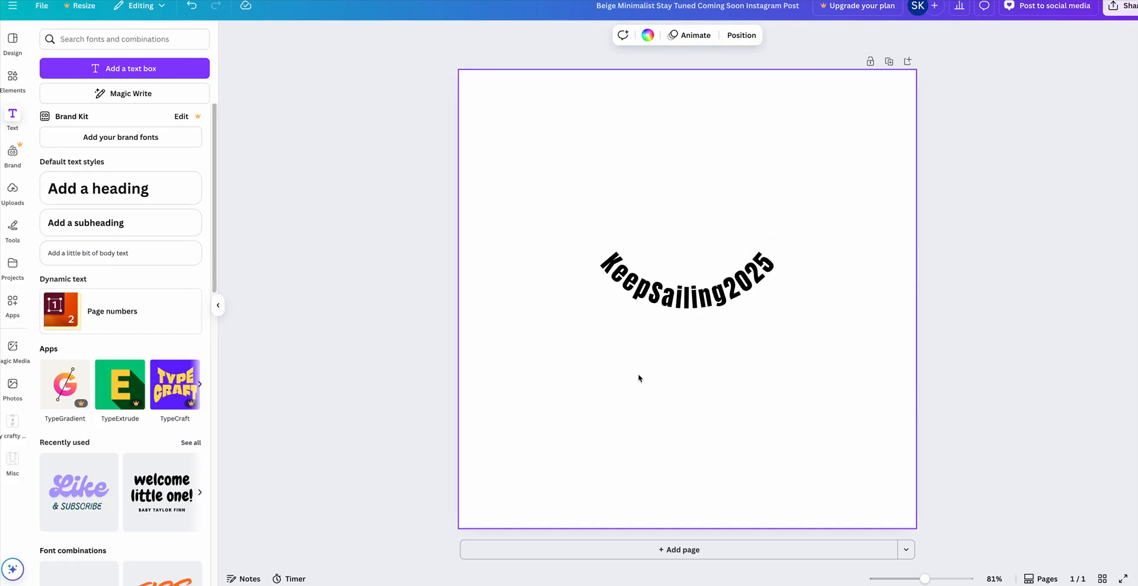
# Step: Apply the Outline effect to the curved text with thickness 200 and a black outline color
pyautogui.click(680, 294)
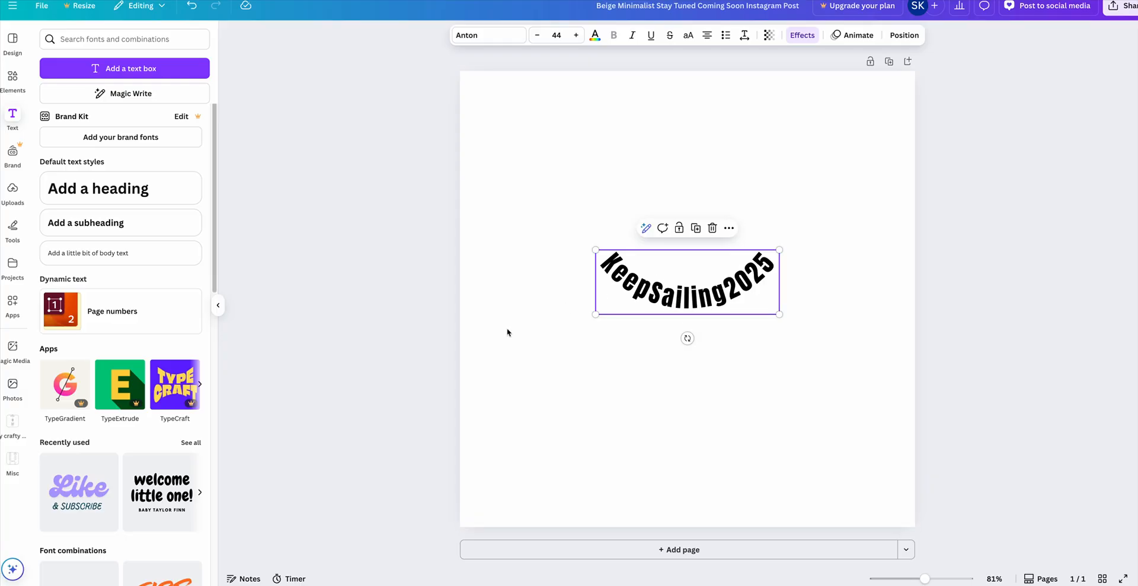
pyautogui.click(801, 35)
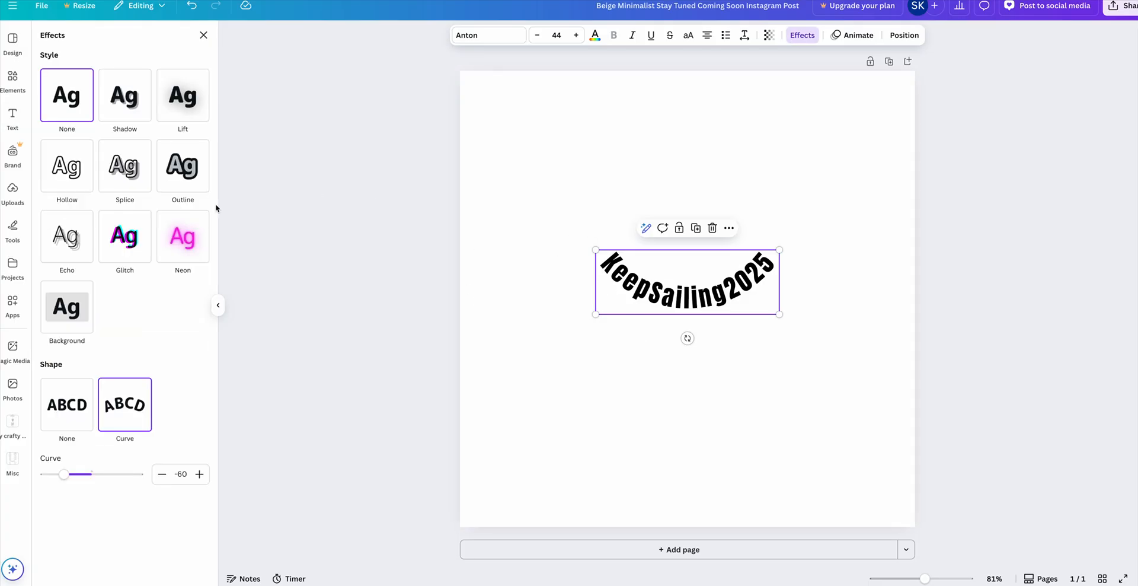
pyautogui.click(185, 168)
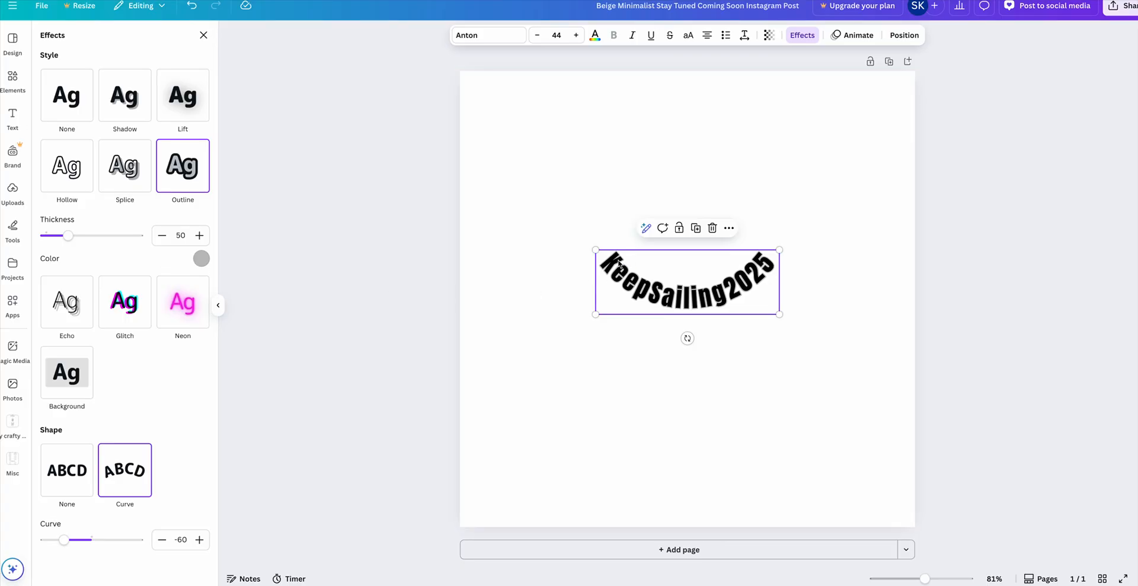
pyautogui.moveTo(68, 235); pyautogui.dragTo(142, 237)
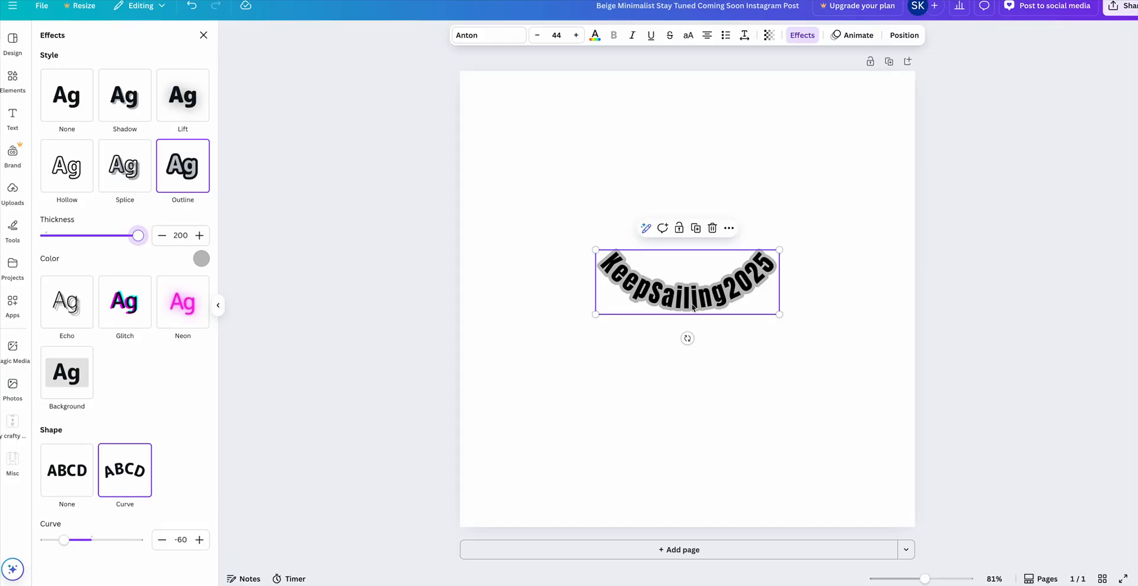
pyautogui.click(201, 258)
pyautogui.click(86, 309)
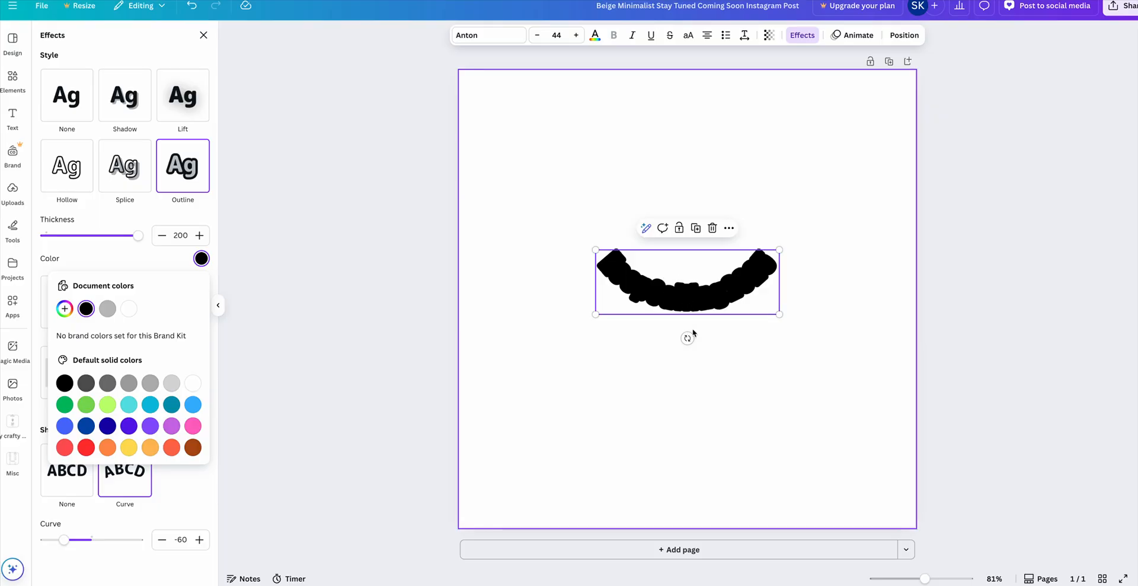
pyautogui.click(704, 376)
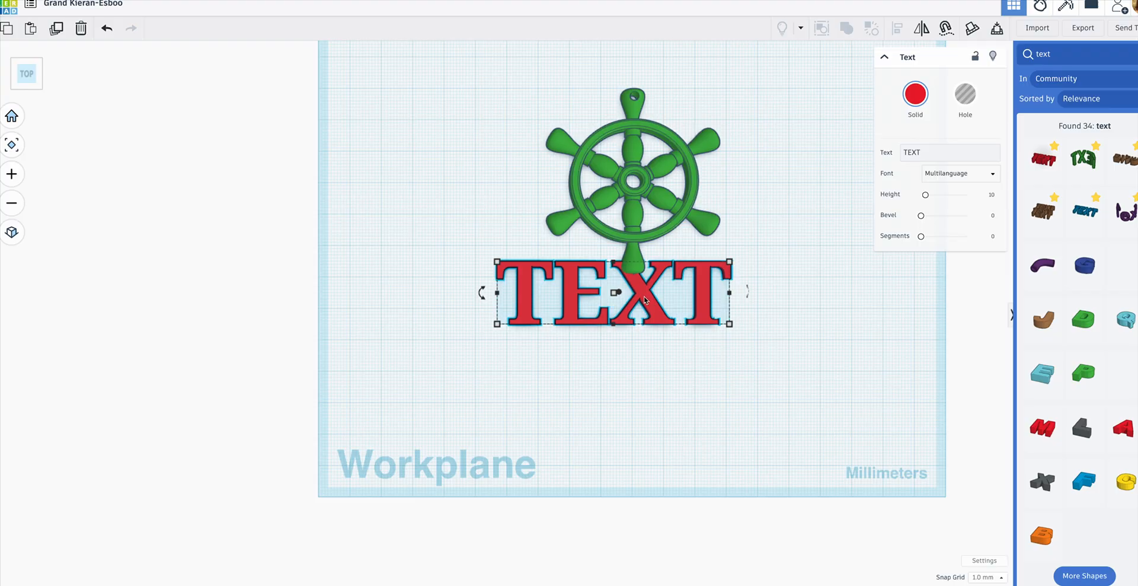
# Step: Delete the red TEXT shape below the ship's wheel in Tinkercad and switch to LightBurn
pyautogui.press('Delete')
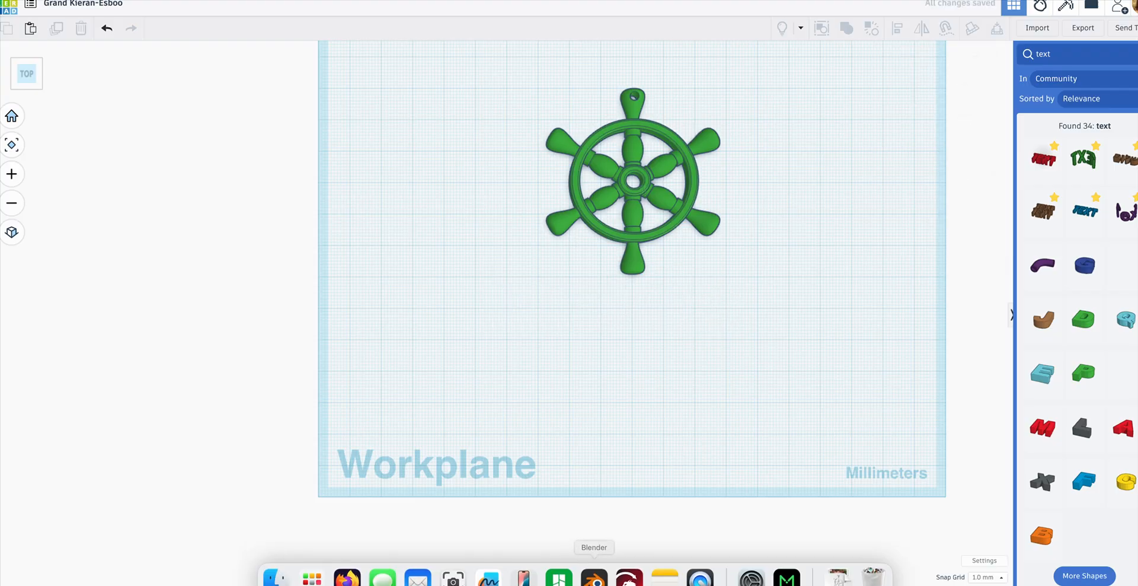
pyautogui.click(628, 571)
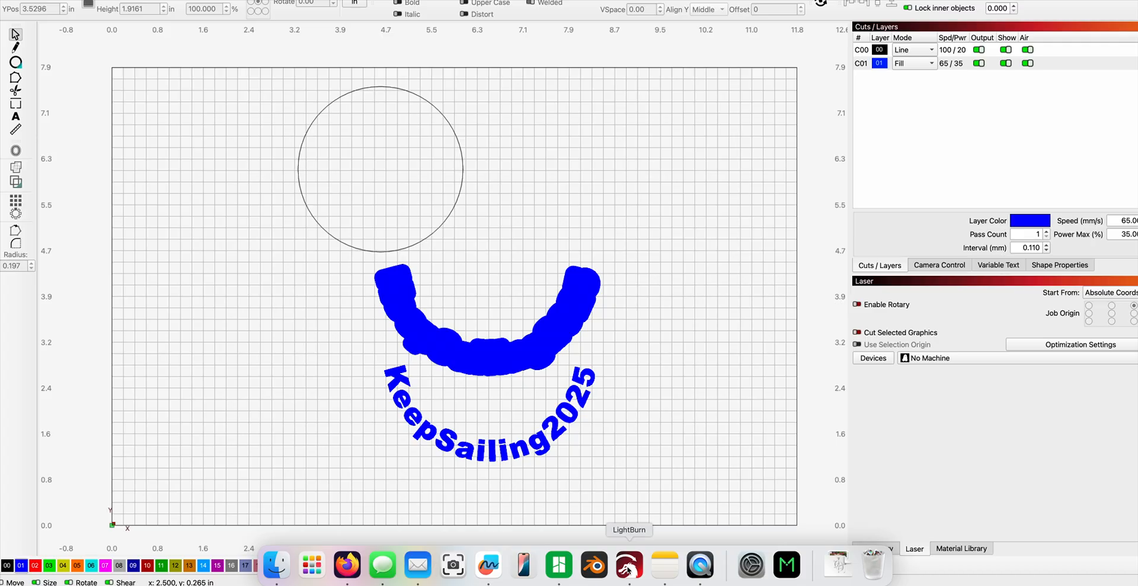
# Step: Export the solid curved outline and the KeepSailing2025 lettering together as an SVG file named keepsailing in Downloads
pyautogui.click(501, 359)
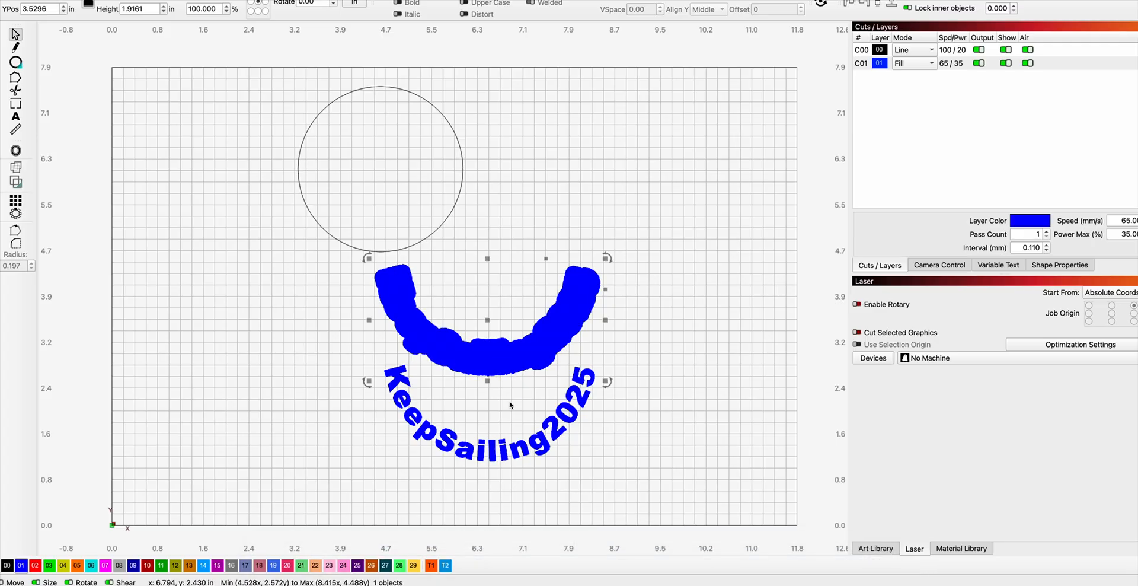
pyautogui.click(501, 357)
pyautogui.keyDown('shift'); pyautogui.click(501, 356); pyautogui.keyUp('shift')
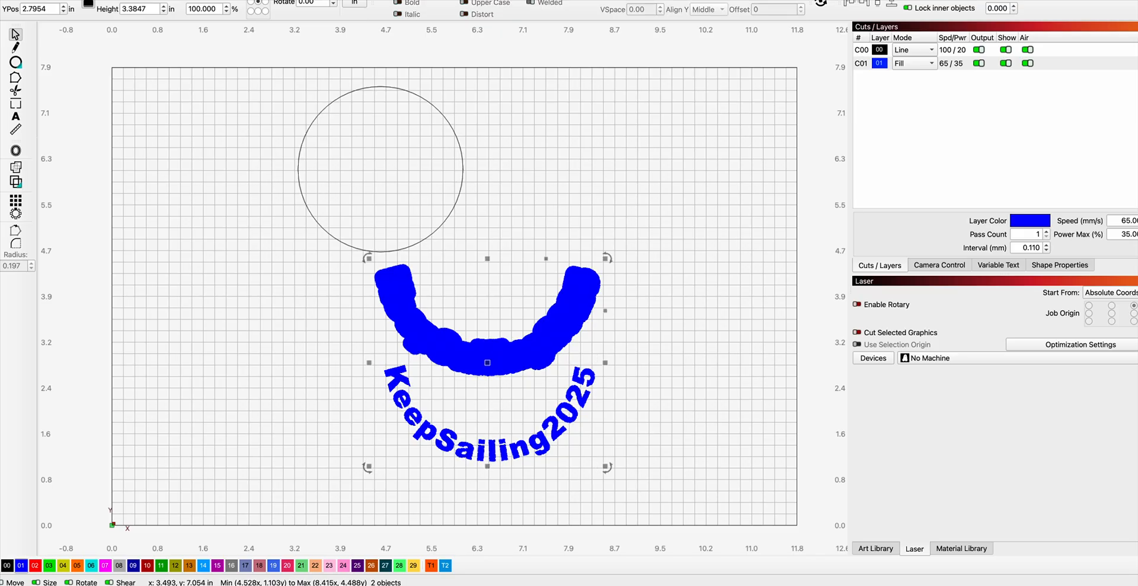
pyautogui.click(70, 0)
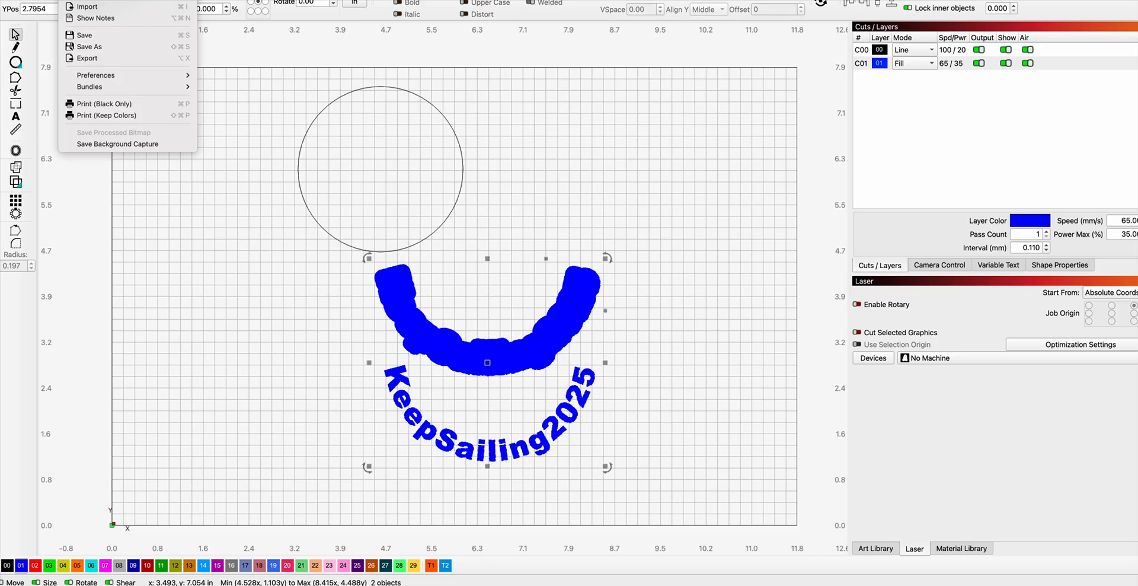
pyautogui.click(86, 58)
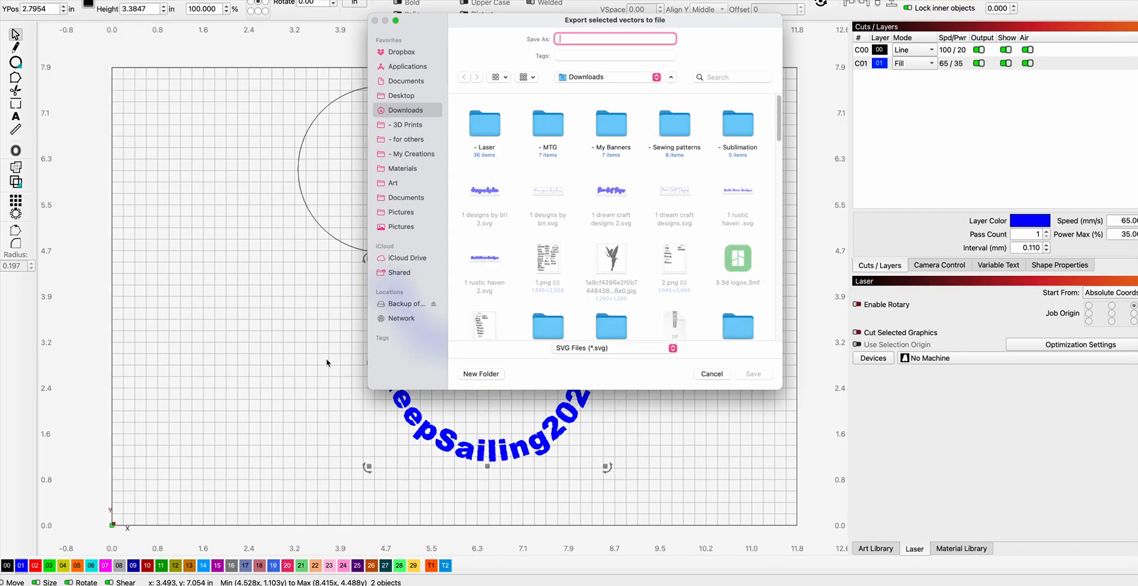
pyautogui.write('keepsailing')
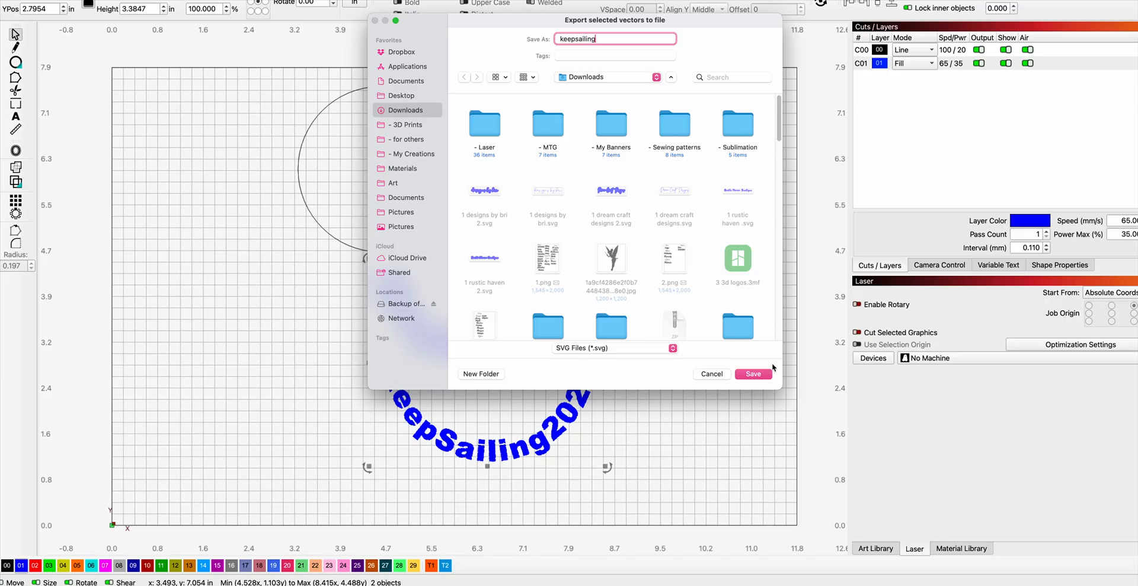
pyautogui.click(754, 373)
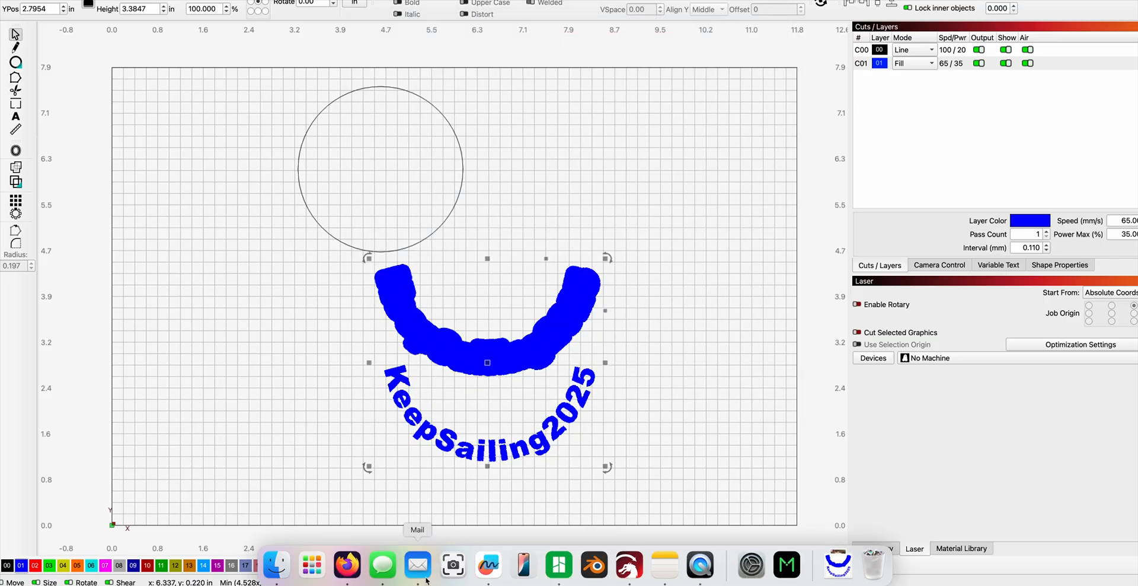
# Step: Switch back to Tinkercad and import keepsailing.svg from Downloads, centered on Art at 100% scale
pyautogui.click(348, 569)
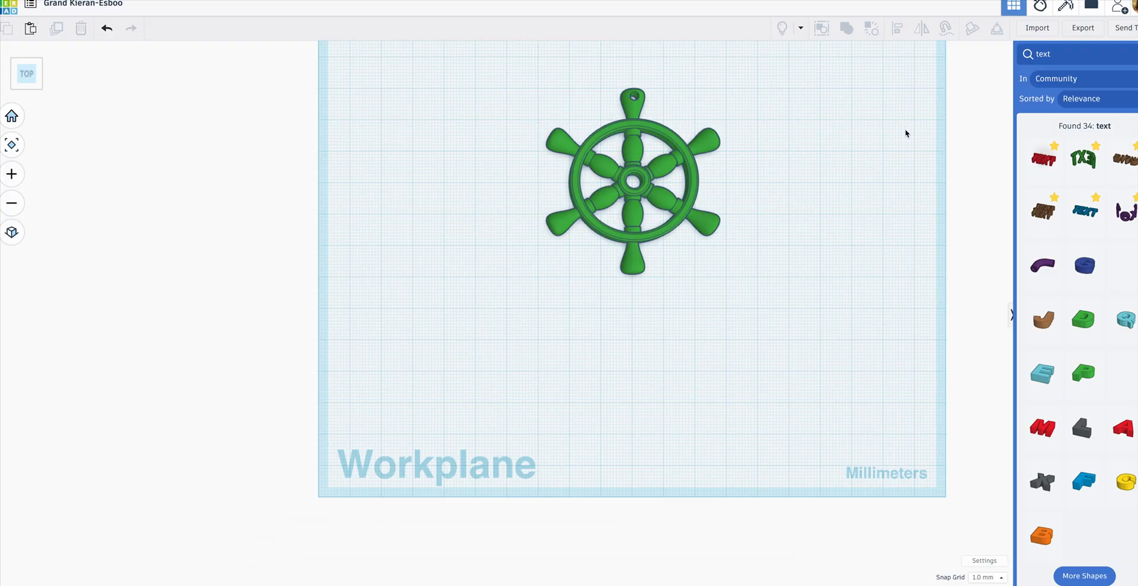
pyautogui.scroll(2, 884, 183)
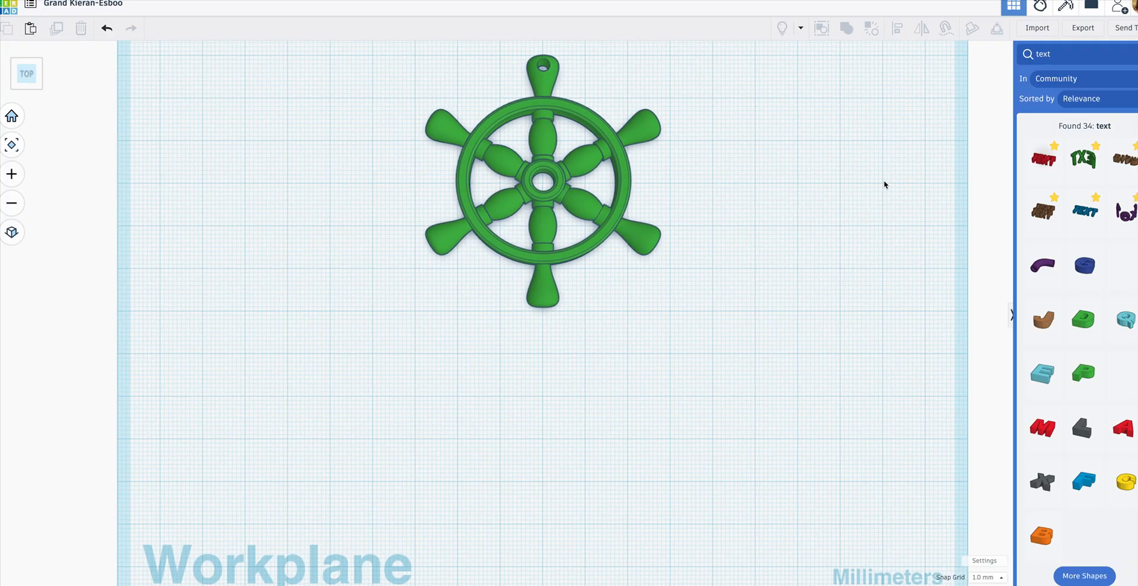
pyautogui.click(1037, 28)
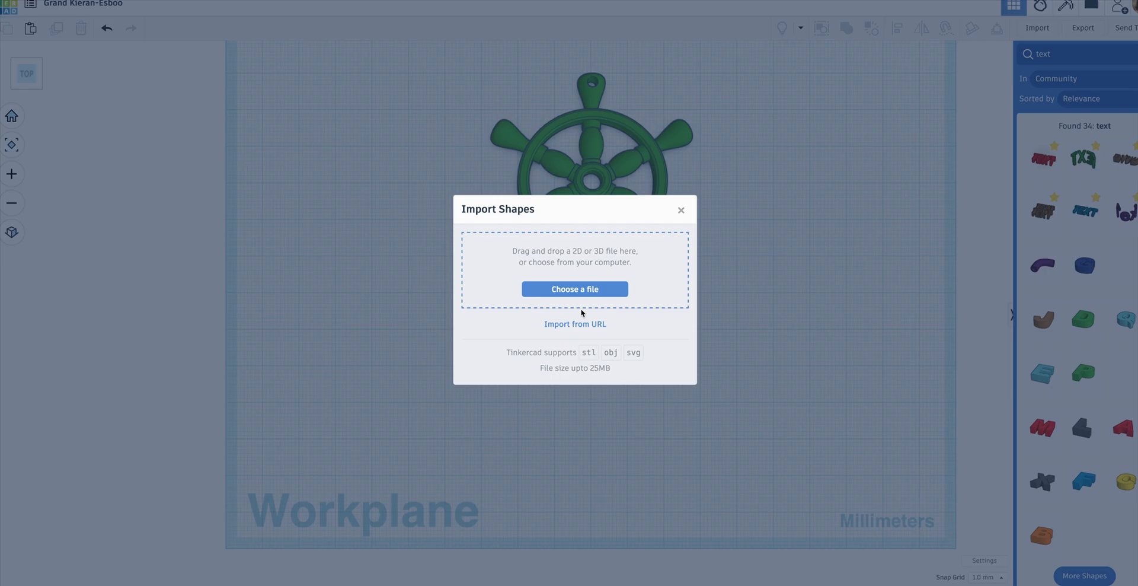
pyautogui.click(590, 291)
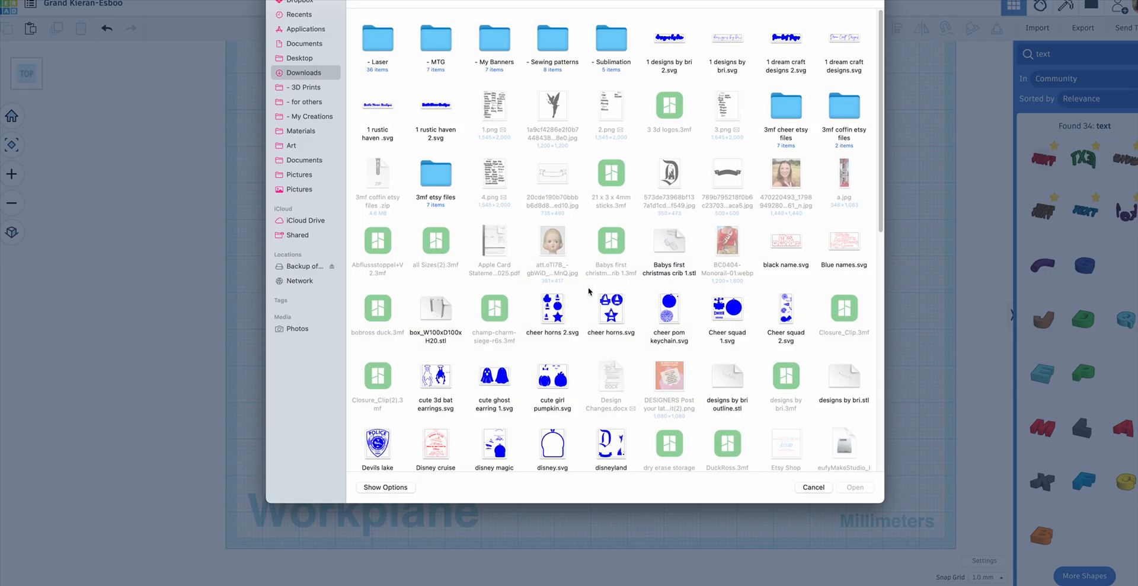
pyautogui.scroll(-5, 589, 299)
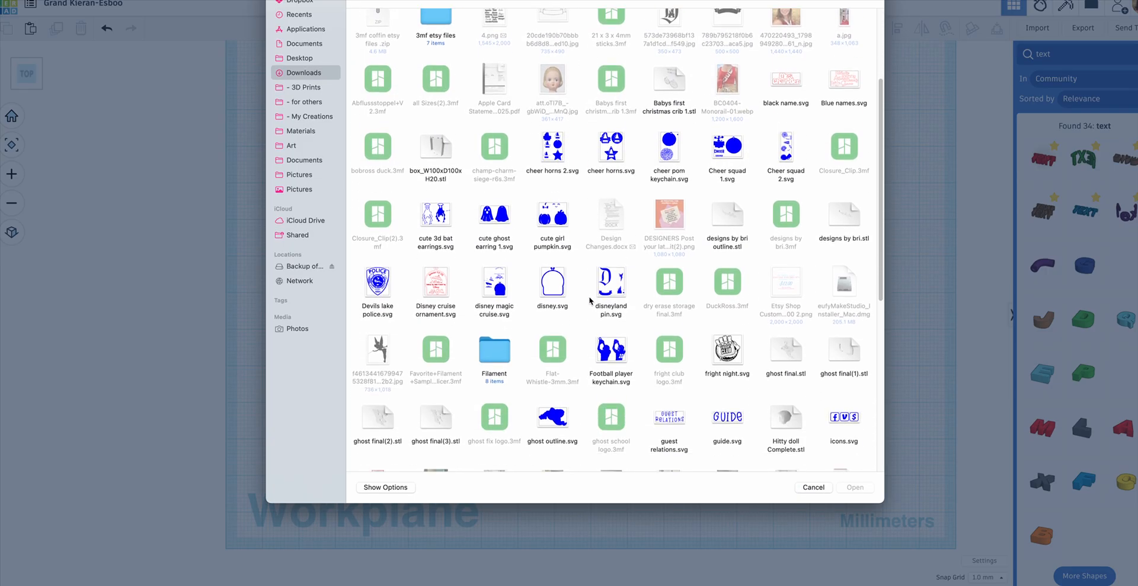
pyautogui.scroll(-10, 589, 301)
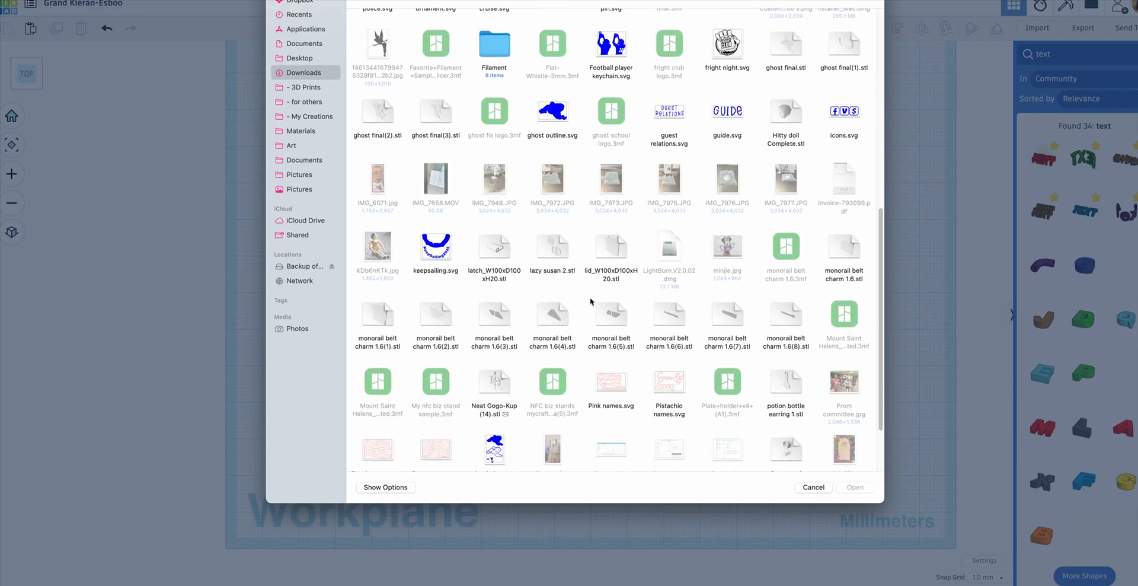
pyautogui.click(435, 213)
pyautogui.press('Return')
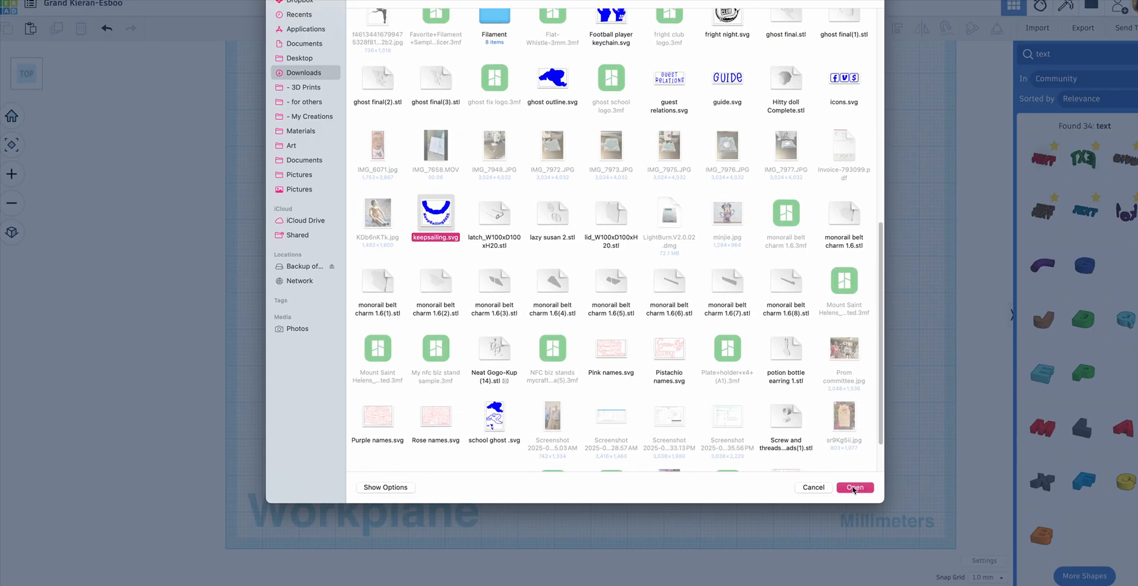
pyautogui.click(550, 277)
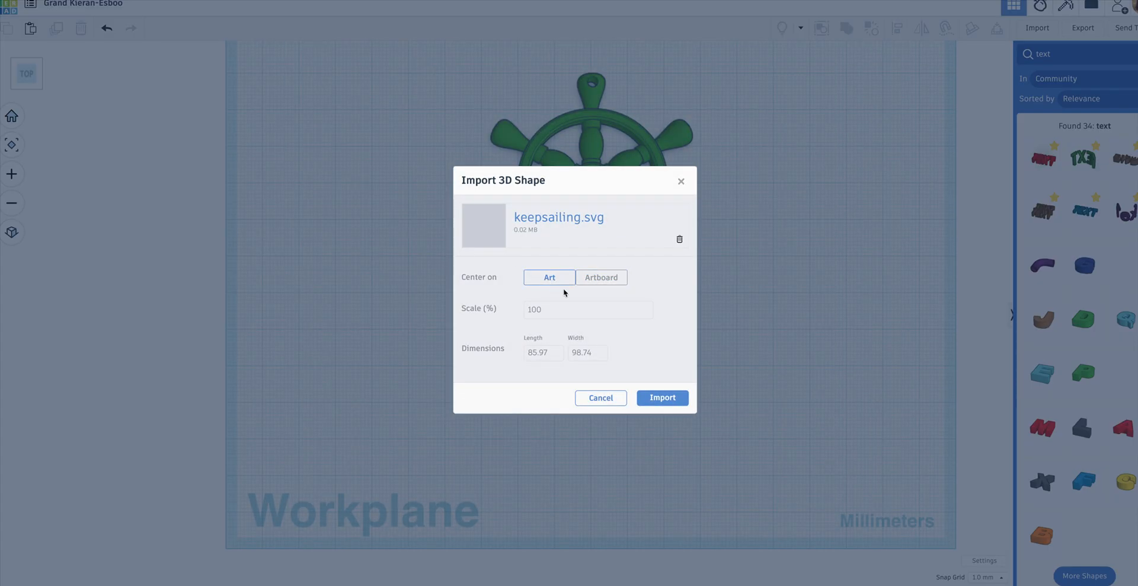
pyautogui.click(662, 397)
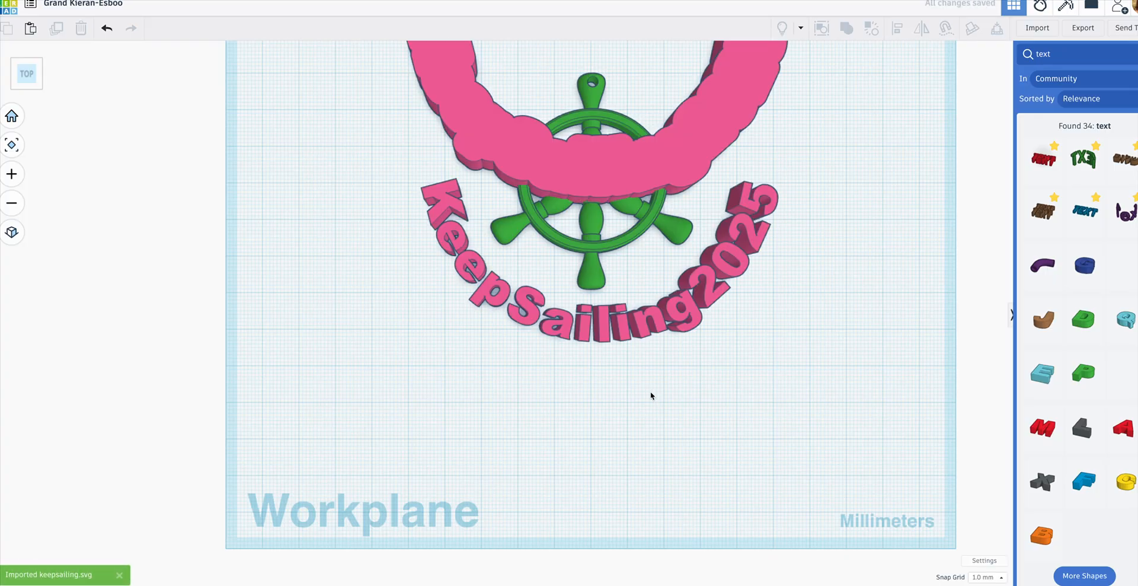
# Step: Move the imported lettering and outline beside the ship's wheel and set their height to 2.5 mm
pyautogui.scroll(-2, 650, 391)
pyautogui.click(581, 231)
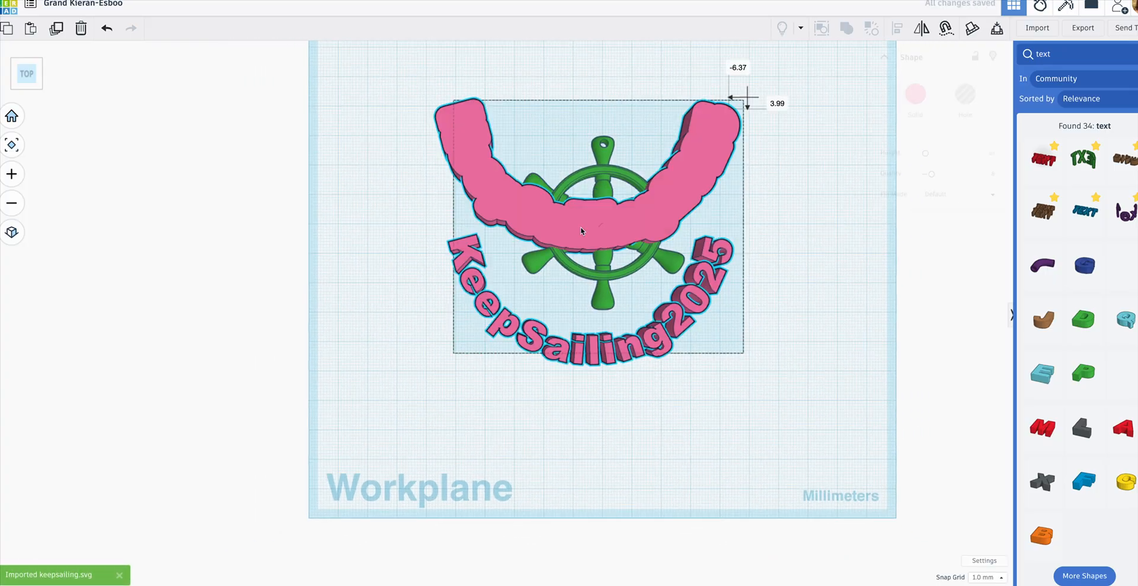
pyautogui.moveTo(580, 231); pyautogui.dragTo(346, 255)
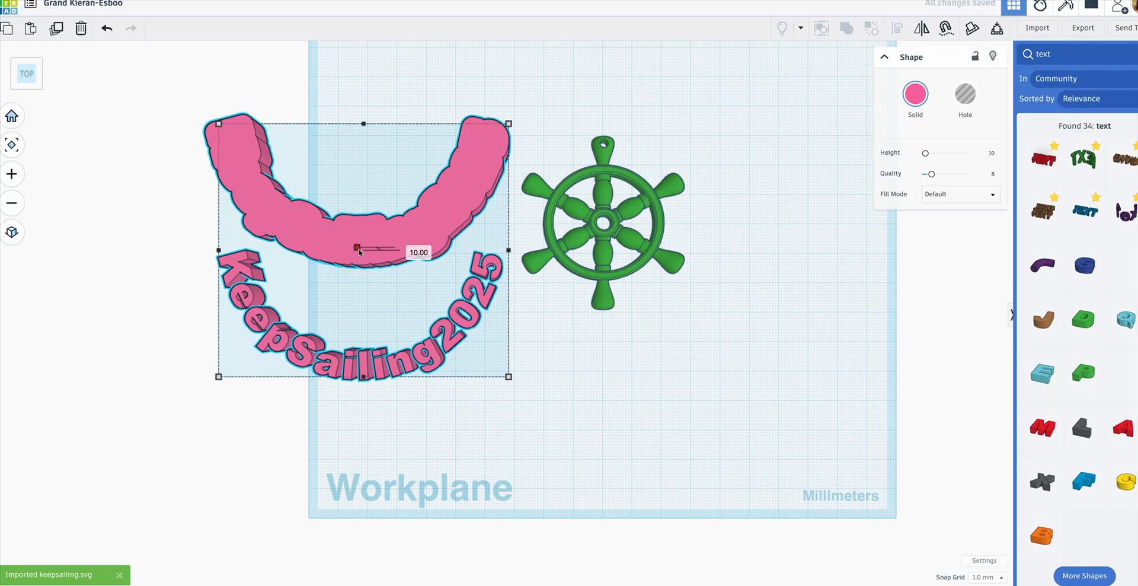
pyautogui.click(409, 248)
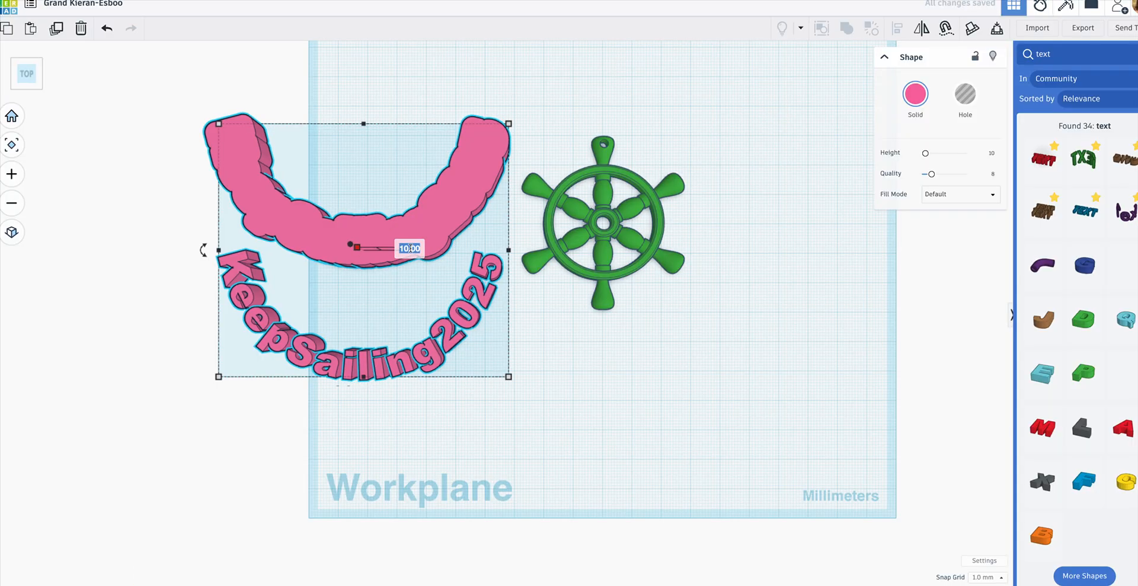
pyautogui.write('2.5')
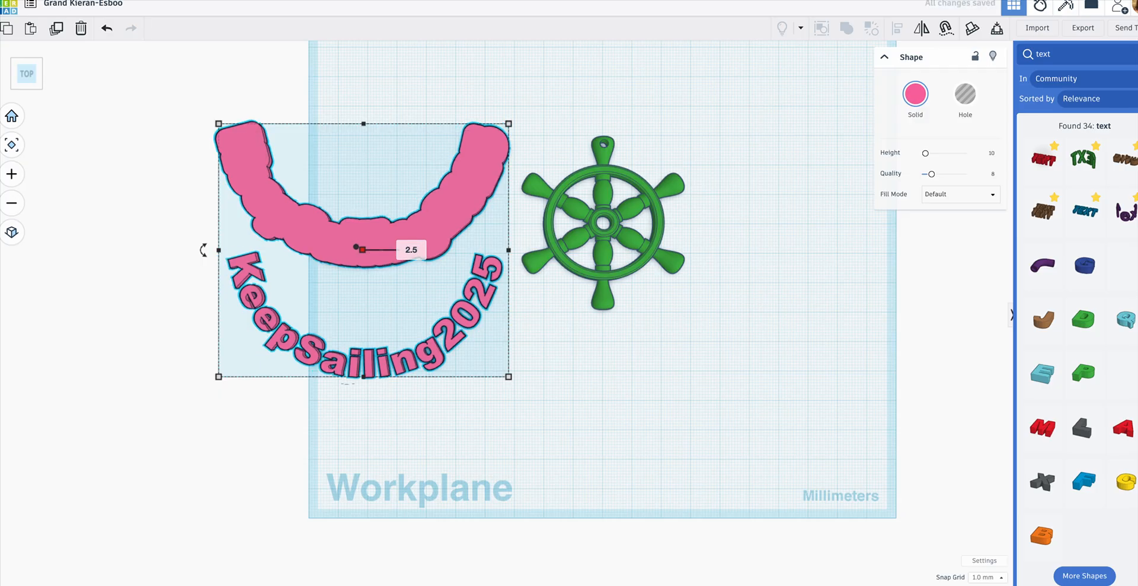
pyautogui.press('Return')
# Step: Move the lettering and outline back to the ship's wheel so that the outline curves below its lowest handle
pyautogui.moveTo(425, 233); pyautogui.dragTo(682, 296)
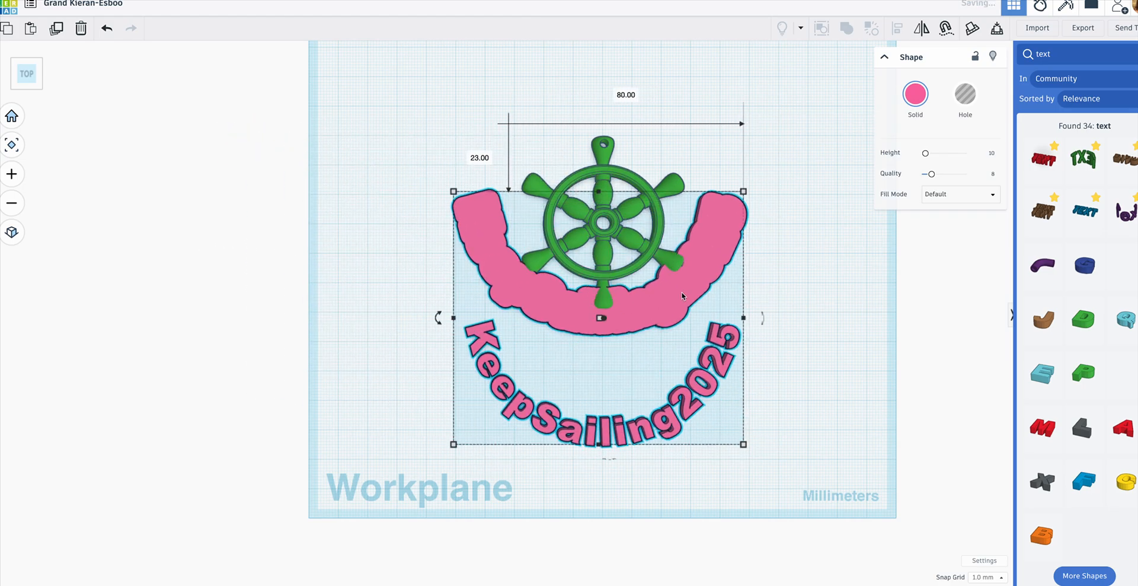
pyautogui.moveTo(634, 270); pyautogui.dragTo(675, 321)
pyautogui.press('Left')
pyautogui.press('Left')
pyautogui.press('Left')
pyautogui.press('Down')
pyautogui.press('Down')
pyautogui.press('Down')
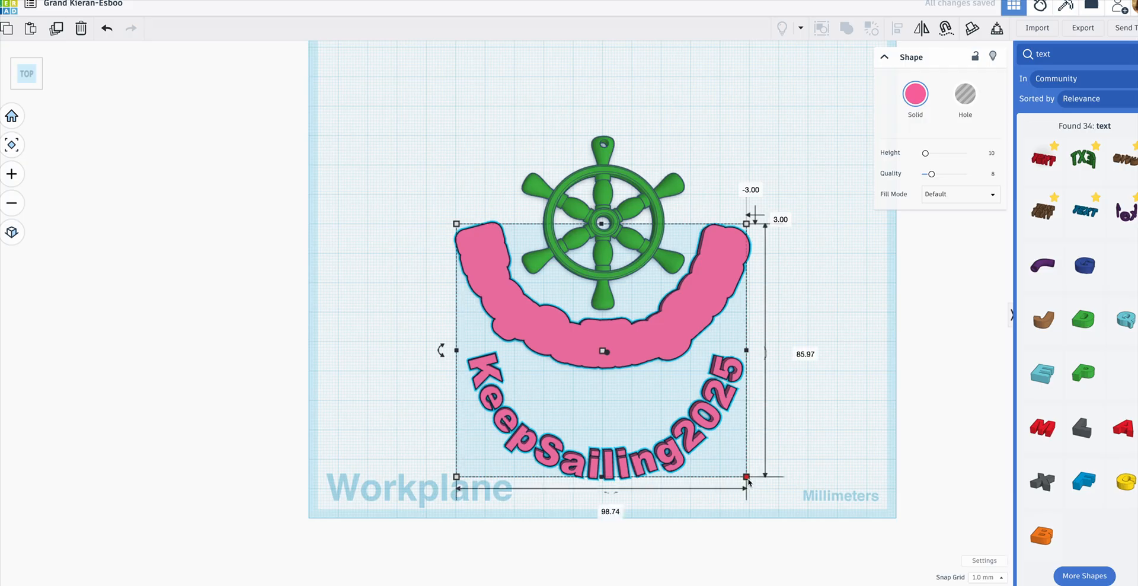
# Step: Scale the lettering and outline down proportionally to about 63 by 55 mm, positioning the outline beneath the wheel's lower handles
pyautogui.moveTo(746, 476); pyautogui.dragTo(662, 402)
pyautogui.moveTo(532, 306); pyautogui.dragTo(579, 294)
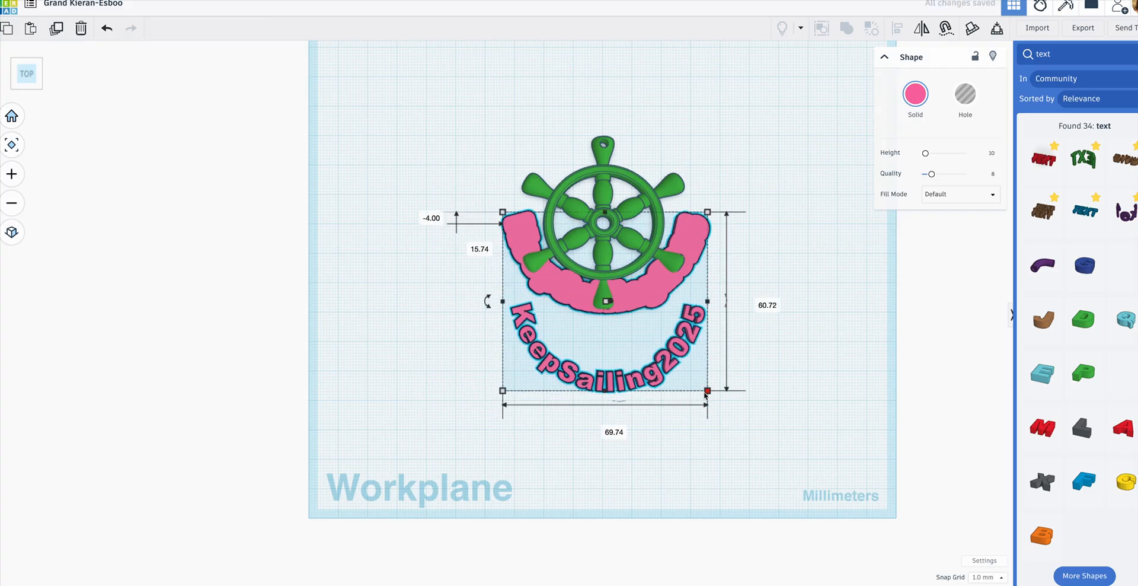
pyautogui.moveTo(707, 390); pyautogui.dragTo(688, 374)
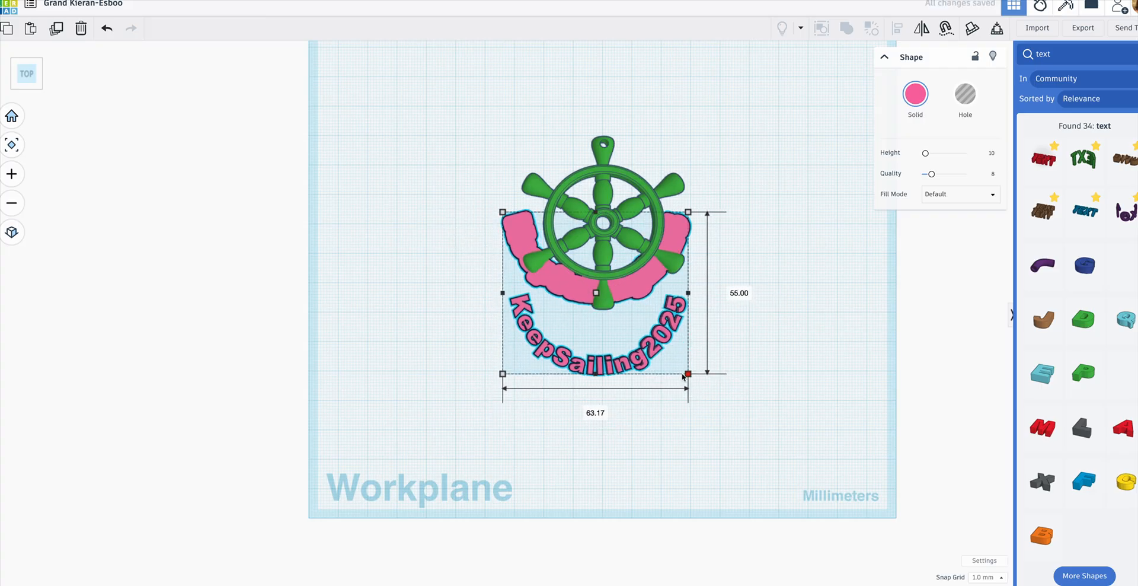
# Step: Shrink the lettering and outline slightly more and center the solid arc horizontally under the wheel's lower handles
pyautogui.moveTo(632, 292); pyautogui.dragTo(638, 295)
pyautogui.moveTo(642, 296); pyautogui.dragTo(635, 296)
pyautogui.moveTo(694, 382); pyautogui.dragTo(682, 373)
pyautogui.moveTo(642, 283); pyautogui.dragTo(645, 283)
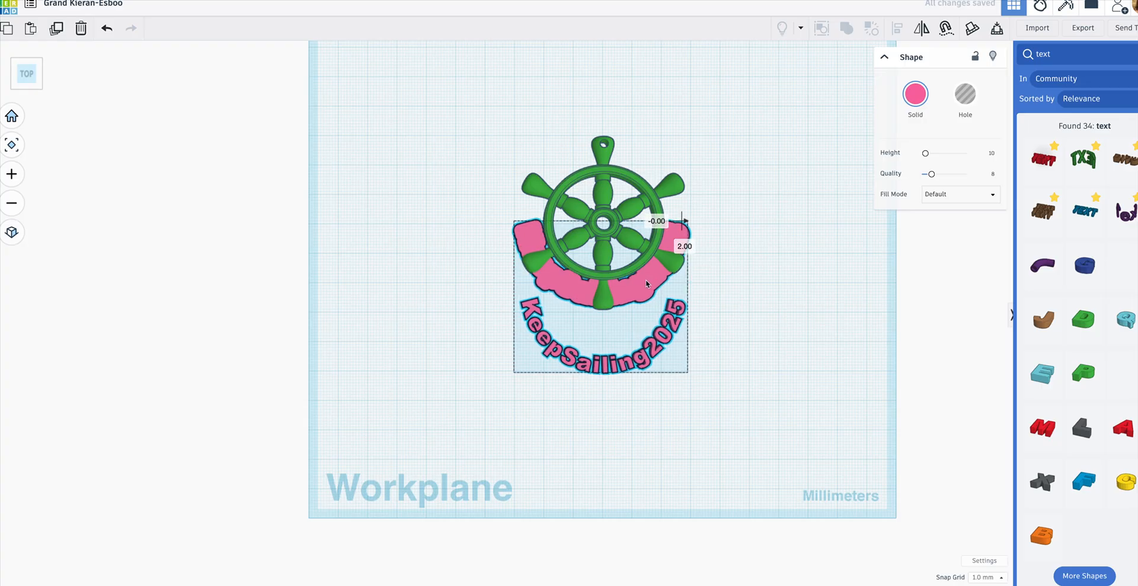
pyautogui.scroll(1, 600, 237)
pyautogui.scroll(3, 601, 239)
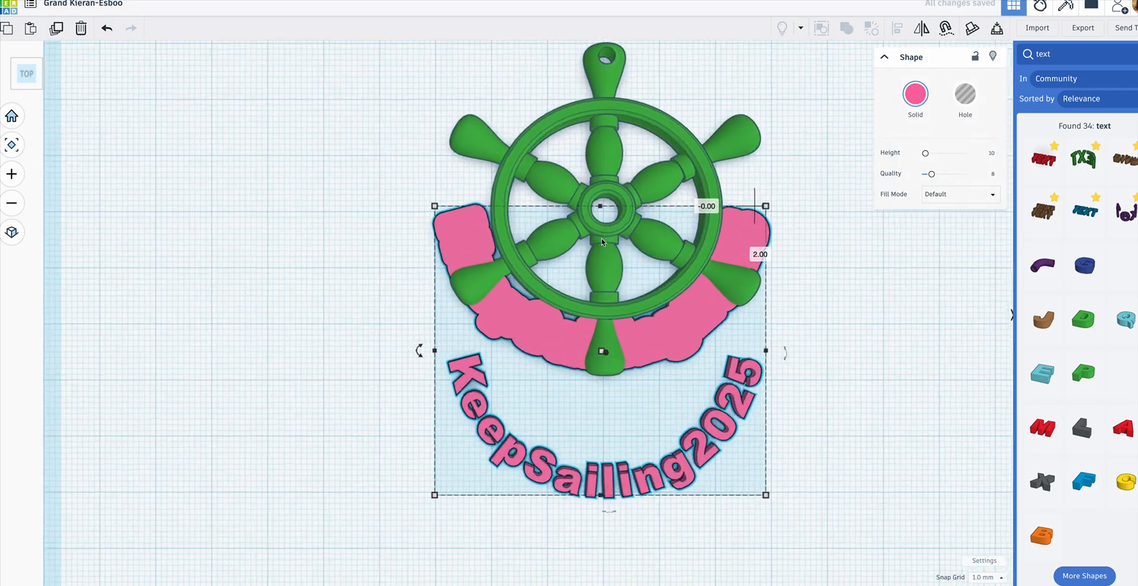
pyautogui.moveTo(667, 343); pyautogui.dragTo(676, 348)
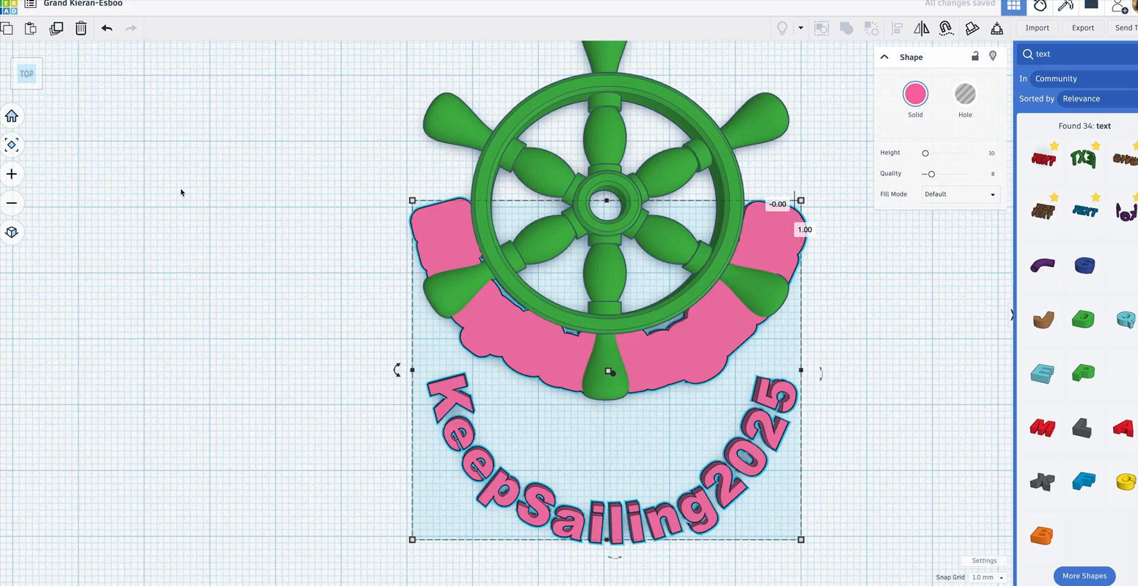
# Step: Move the lettering and outline off the wheel and duplicate them, keeping one copy above the other beside the wheel
pyautogui.scroll(-2, 249, 193)
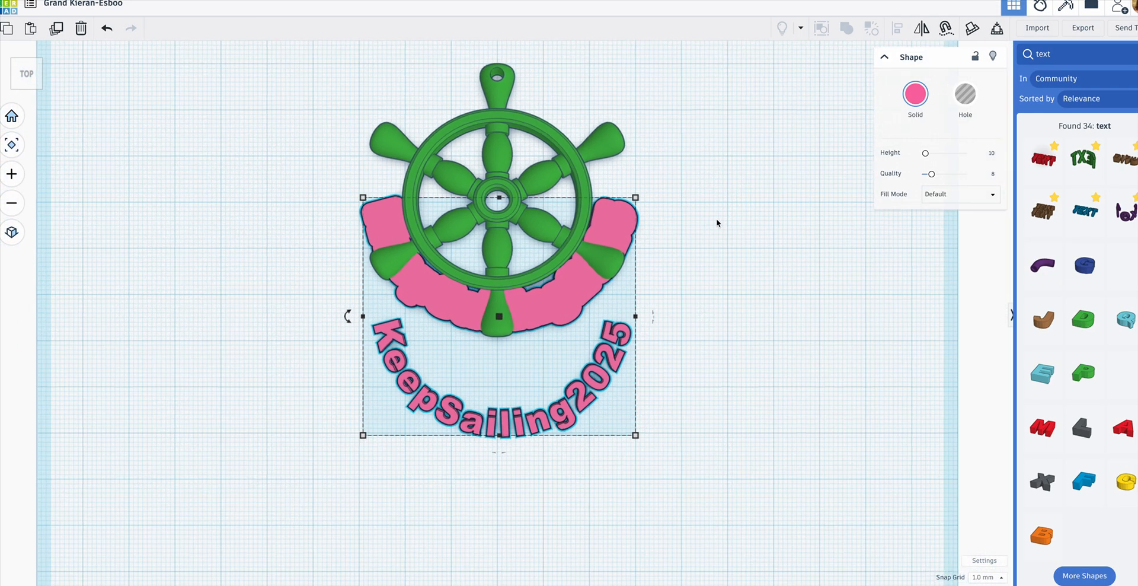
pyautogui.scroll(-2, 712, 226)
pyautogui.moveTo(601, 281); pyautogui.dragTo(320, 415)
pyautogui.click(57, 28)
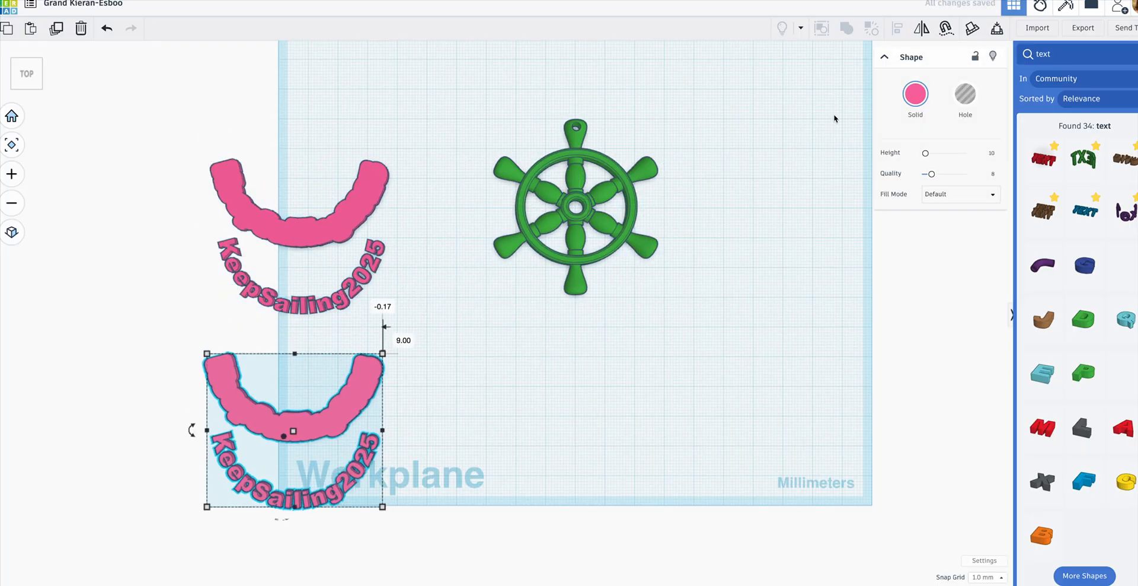
# Step: Cut away most of the upper copy's solid outline with a hole box about 67 by 29 mm, grouping them as a union
pyautogui.click(929, 268)
pyautogui.click(1136, 54)
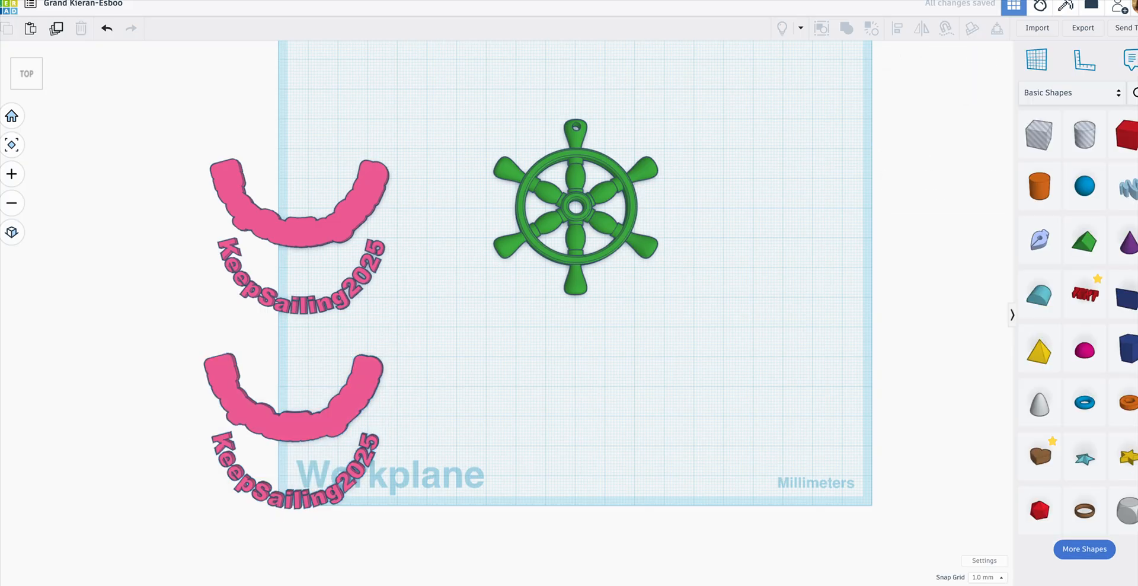
pyautogui.moveTo(1041, 137); pyautogui.dragTo(231, 150)
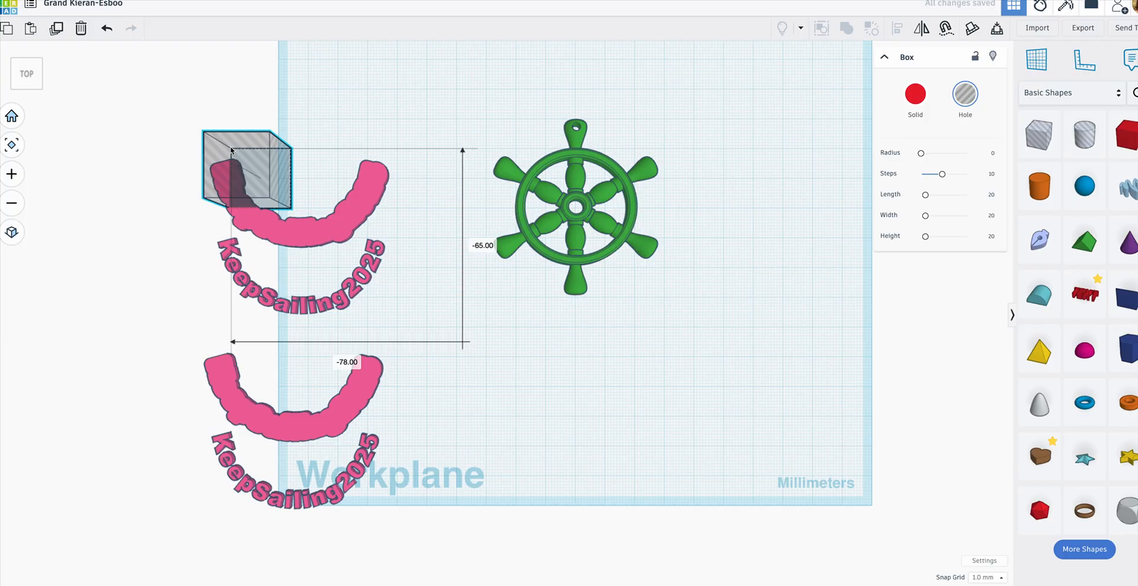
pyautogui.moveTo(244, 185); pyautogui.dragTo(232, 232)
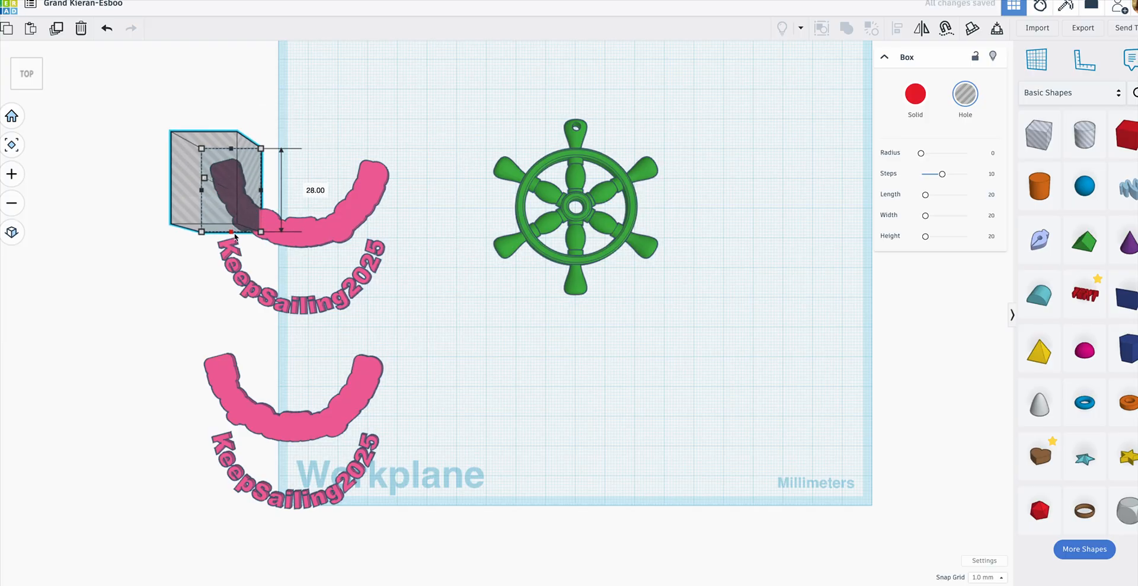
pyautogui.moveTo(262, 191); pyautogui.dragTo(400, 191)
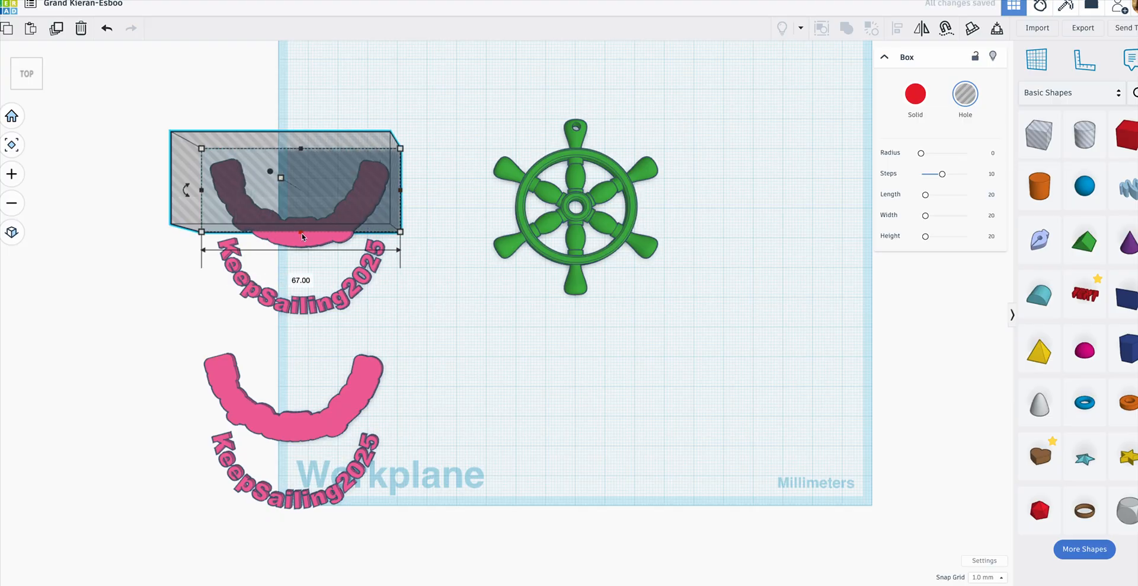
pyautogui.scroll(5, 301, 235)
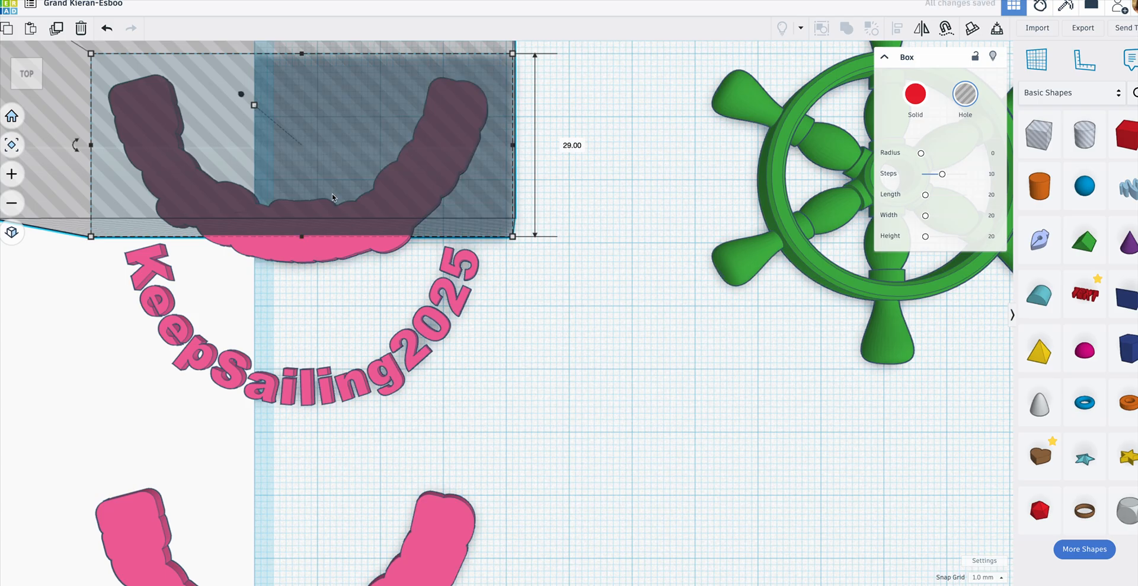
pyautogui.scroll(-4, 334, 195)
pyautogui.moveTo(424, 95); pyautogui.dragTo(265, 265)
pyautogui.click(846, 28)
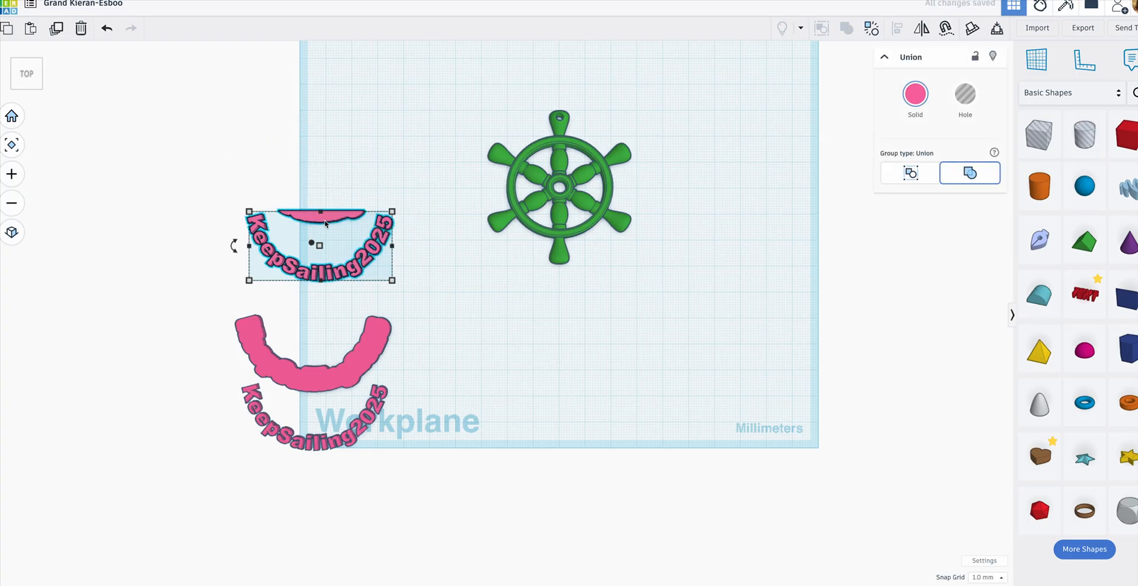
# Step: Cut away the remaining outline sliver above the upper lettering with a hole box about 34 mm wide, grouped as a union
pyautogui.moveTo(1039, 137); pyautogui.dragTo(368, 209)
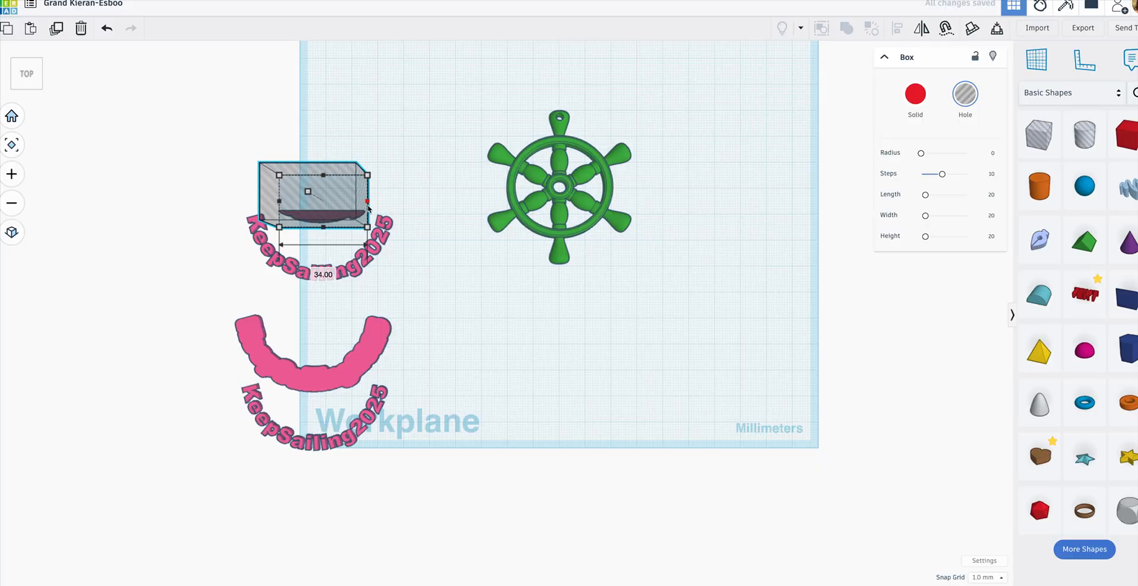
pyautogui.moveTo(408, 170); pyautogui.dragTo(291, 281)
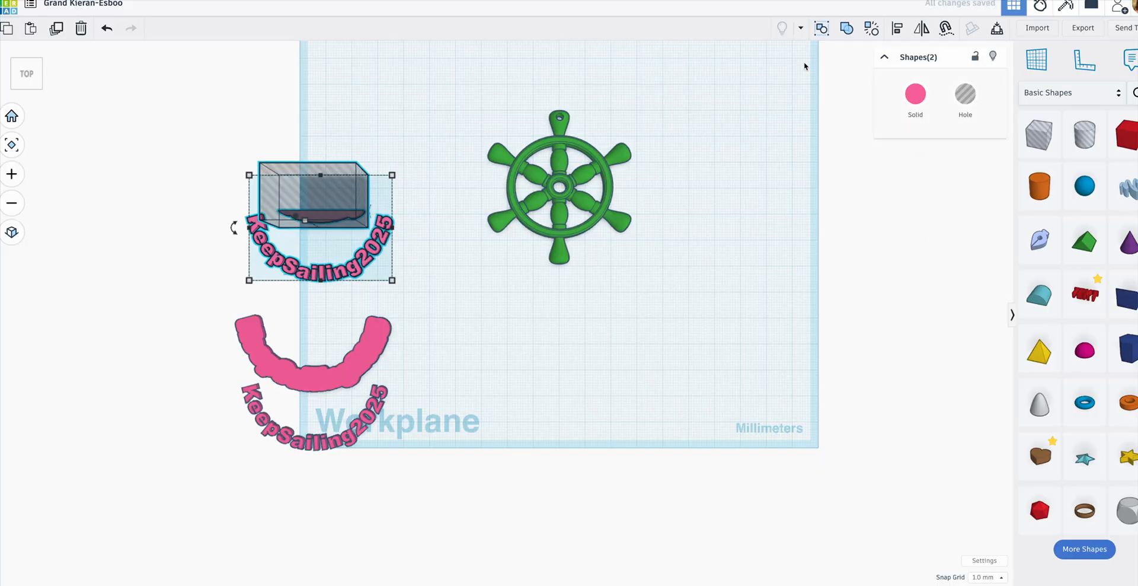
pyautogui.click(847, 28)
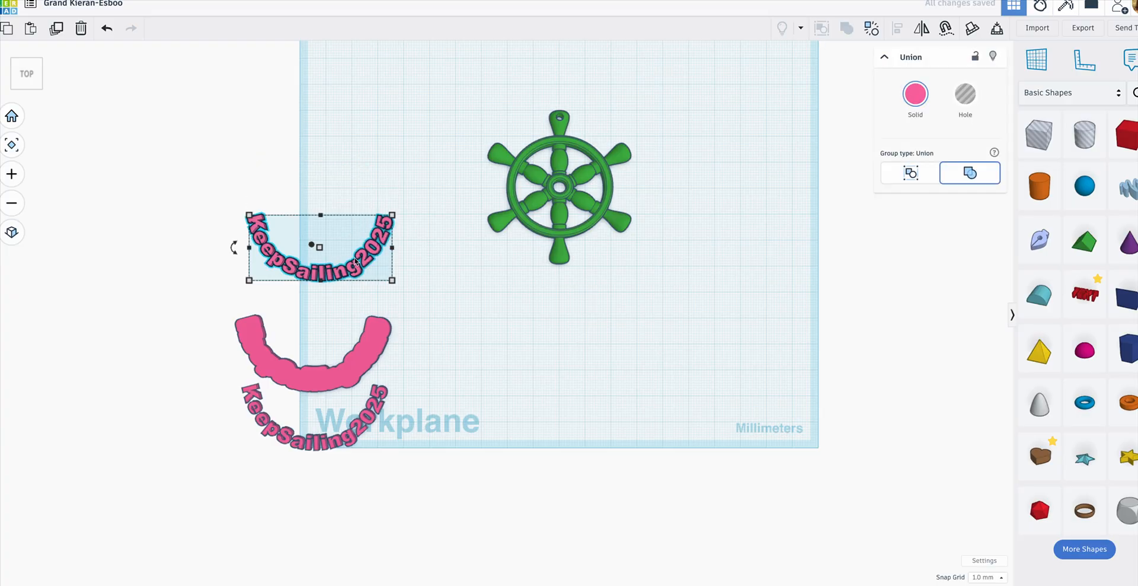
pyautogui.click(377, 192)
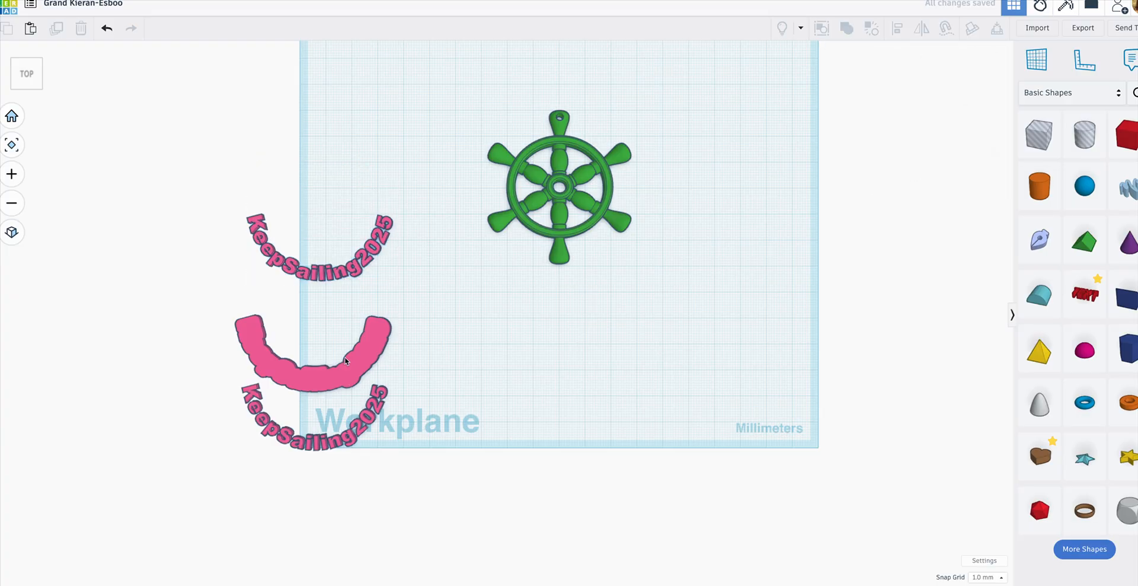
# Step: Place a hole box about 81 by 24 mm over the lower copy's lettering, keeping it clear of the solid outline
pyautogui.click(366, 404)
pyautogui.click(424, 409)
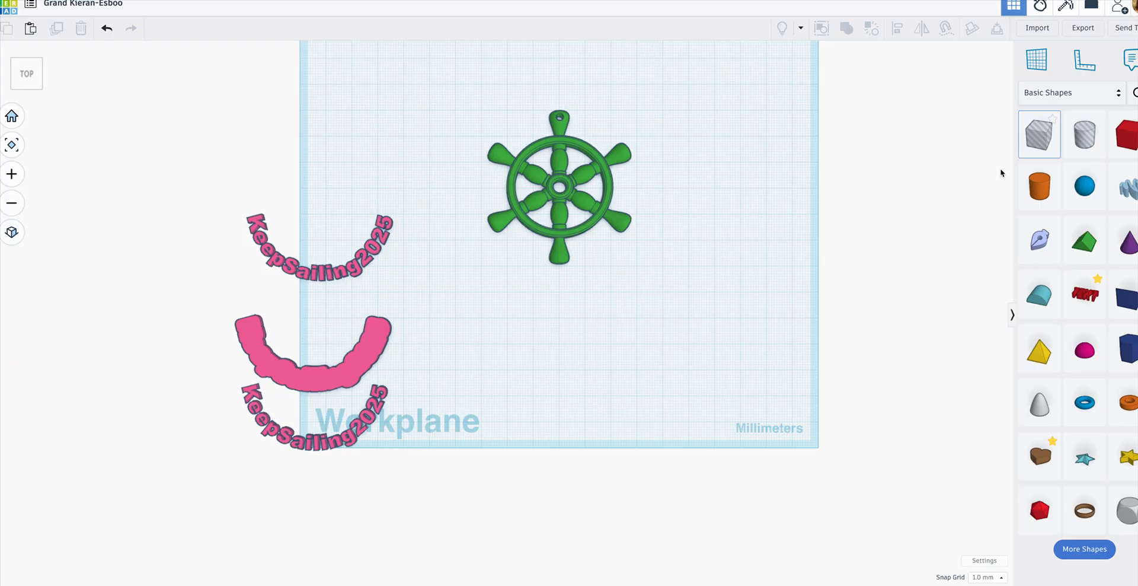
pyautogui.moveTo(1039, 134); pyautogui.dragTo(222, 425)
pyautogui.scroll(4, 273, 409)
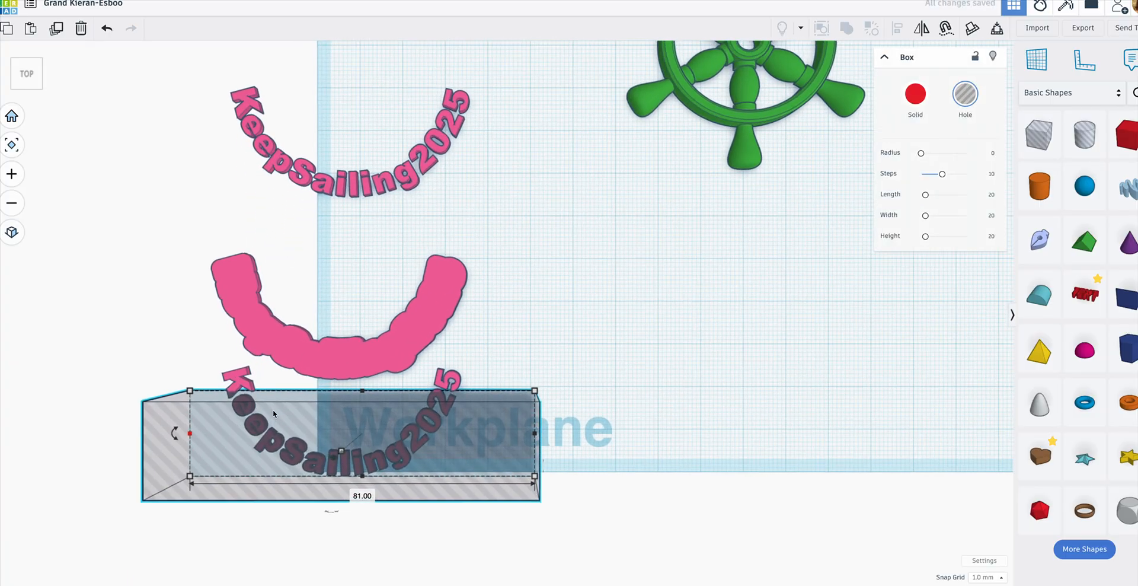
pyautogui.moveTo(383, 386); pyautogui.dragTo(384, 378)
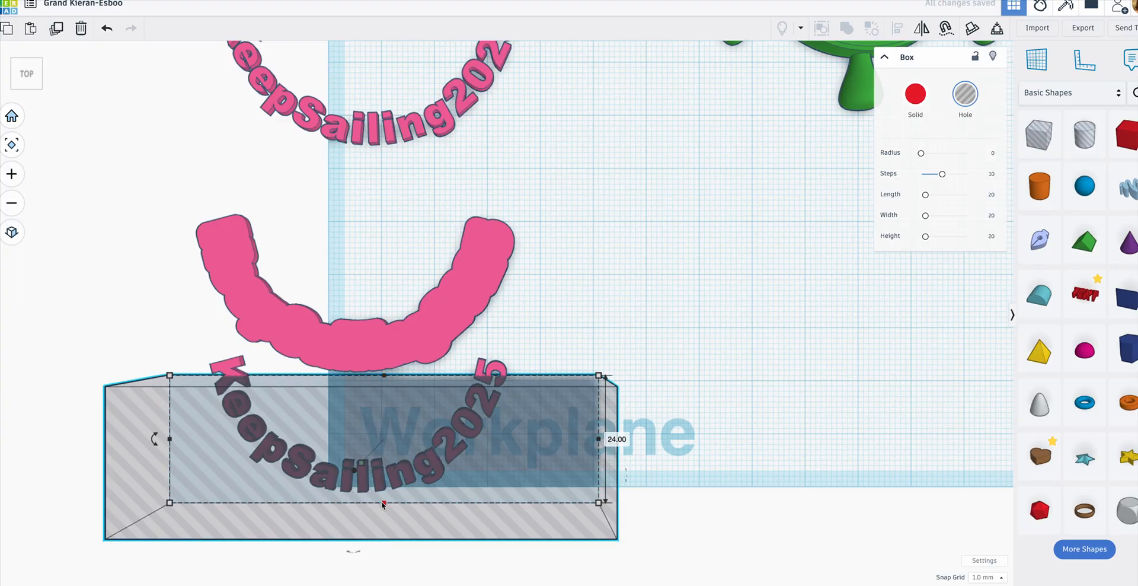
pyautogui.click(589, 327)
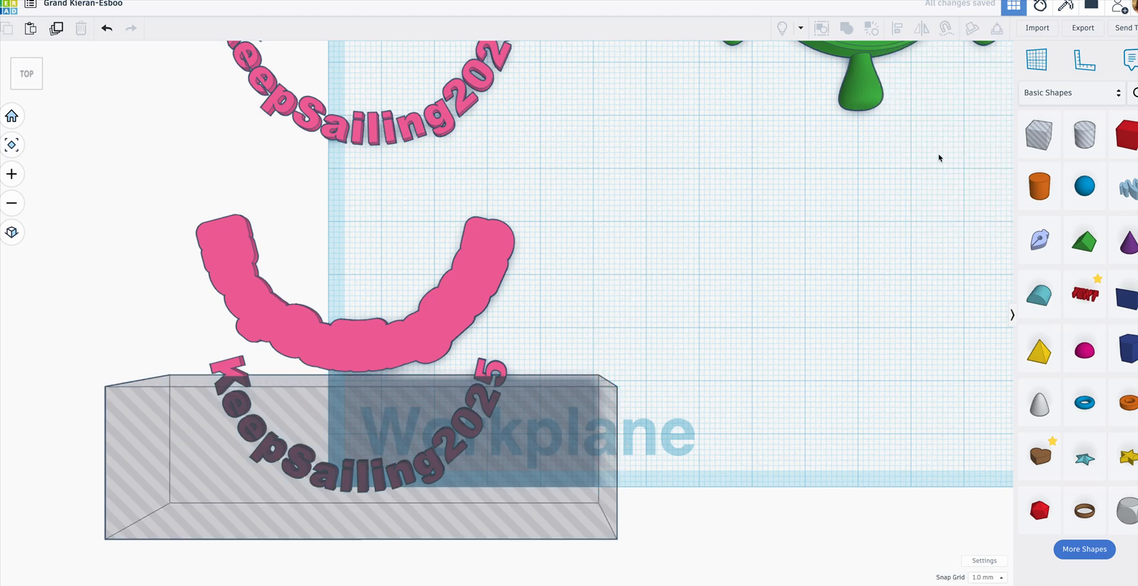
# Step: Cover the "5" and "K" ends of the lower lettering with two matching 20 mm hole boxes, basing them on the workplane
pyautogui.moveTo(1039, 134); pyautogui.dragTo(528, 409)
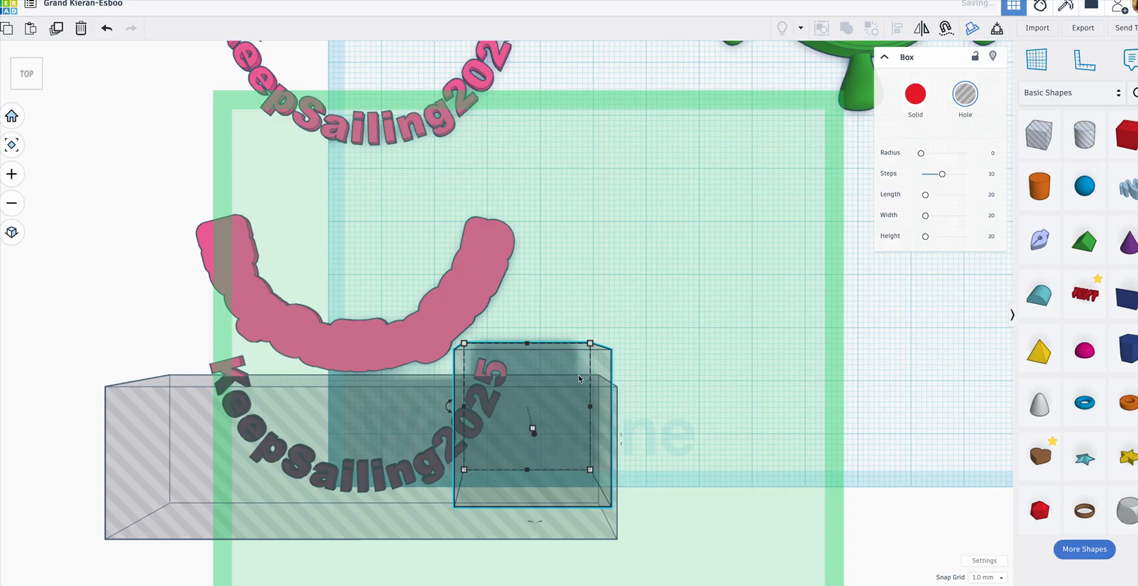
pyautogui.moveTo(1039, 295); pyautogui.dragTo(185, 422)
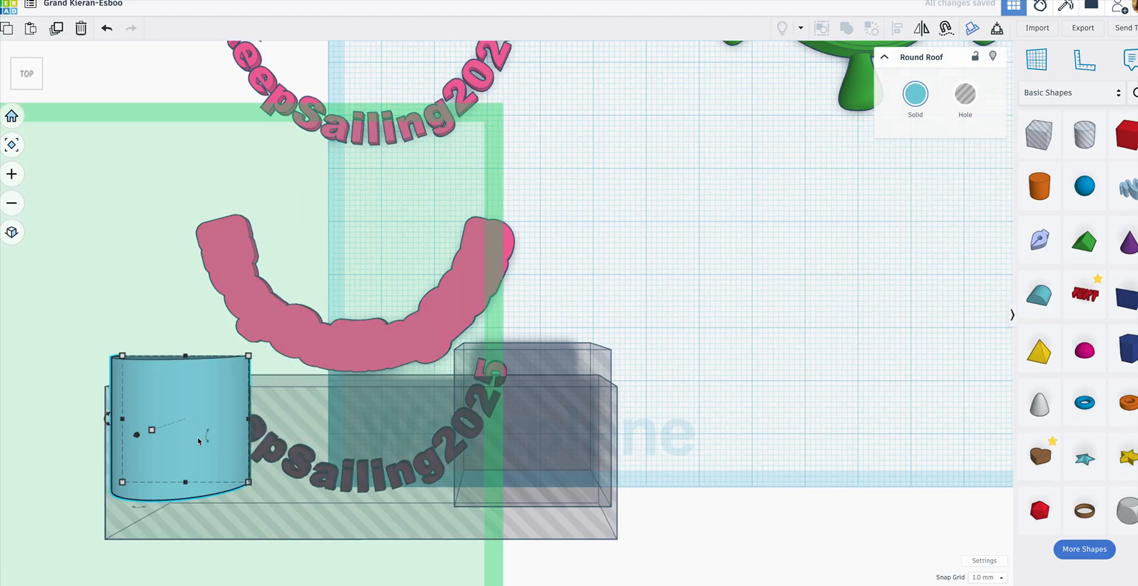
pyautogui.press('Delete')
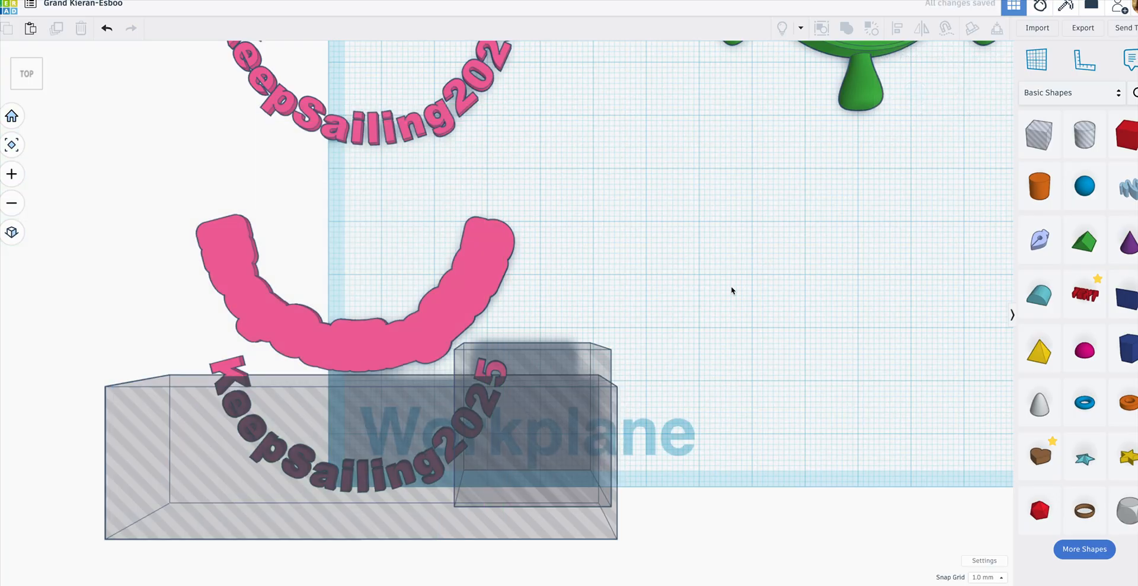
pyautogui.click(533, 372)
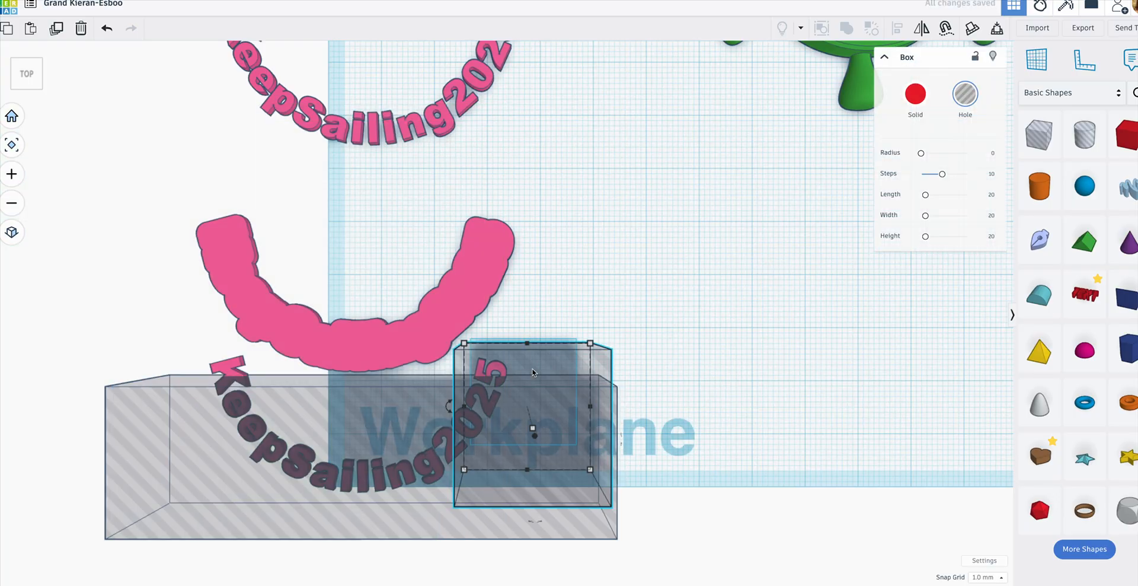
pyautogui.press('d')
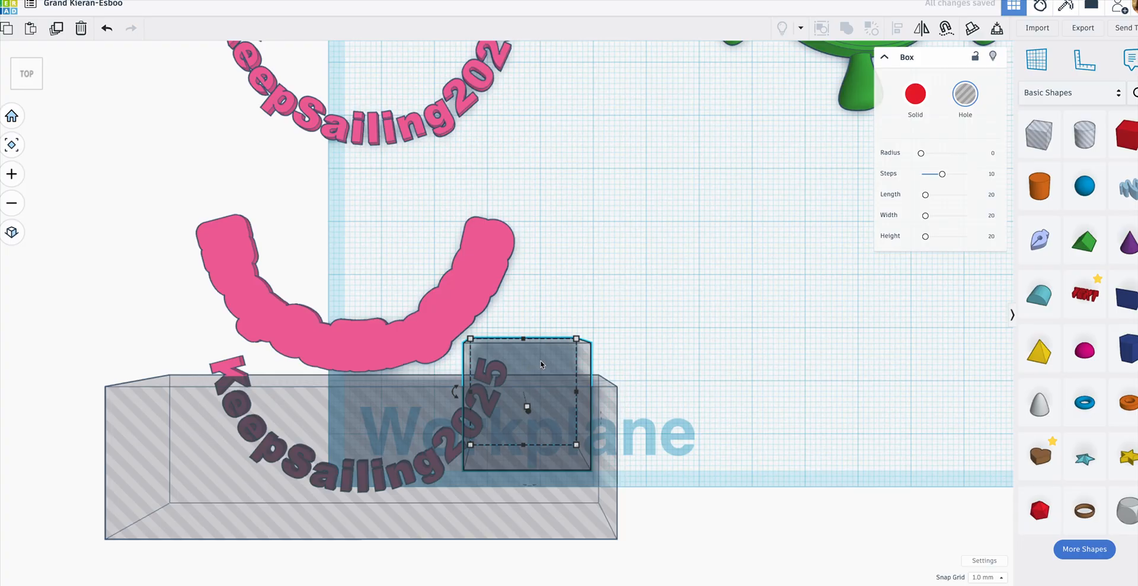
pyautogui.click(56, 28)
pyautogui.moveTo(549, 367); pyautogui.dragTo(177, 377)
# Step: Group the three hole boxes with the lower copy to cut away its lettering, and move the remaining outline beneath the wheel's lower handles
pyautogui.moveTo(654, 211); pyautogui.dragTo(21, 536)
pyautogui.hotkey('ctrl', 'g')
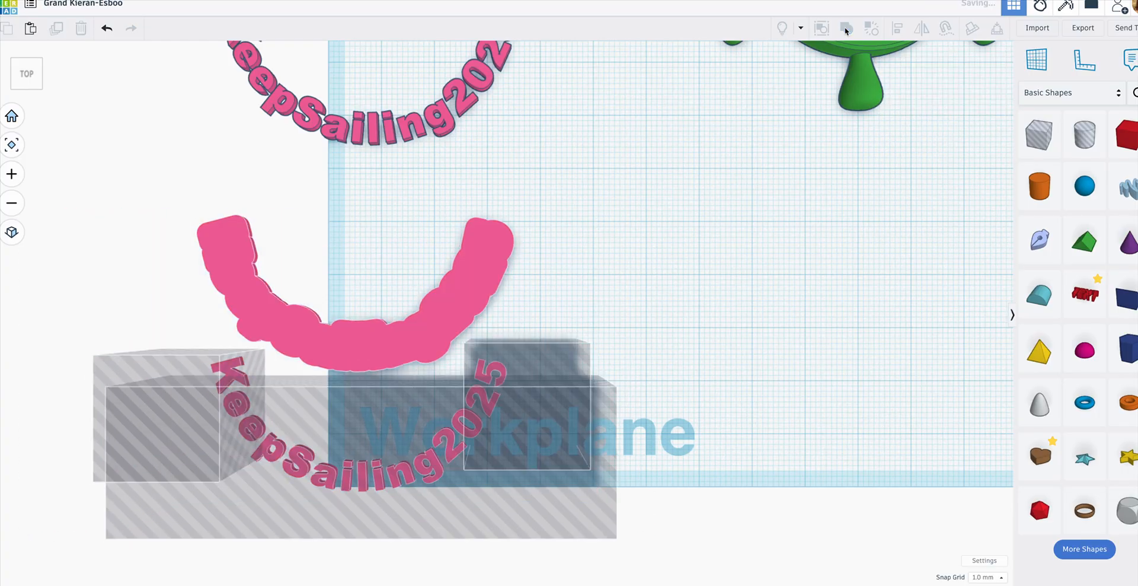
pyautogui.scroll(-4, 603, 347)
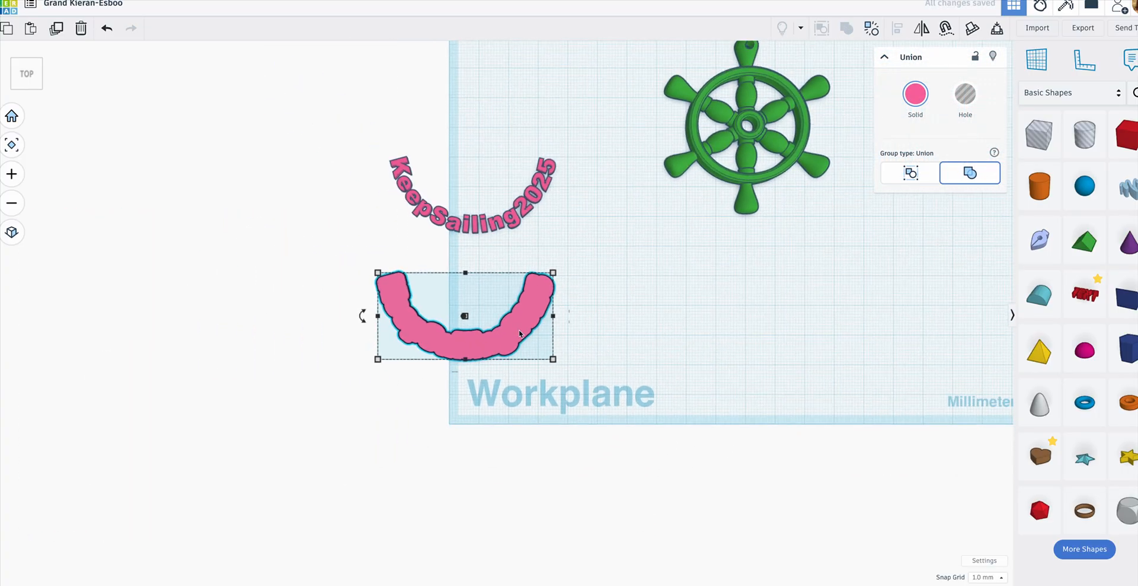
pyautogui.moveTo(523, 318); pyautogui.dragTo(796, 182)
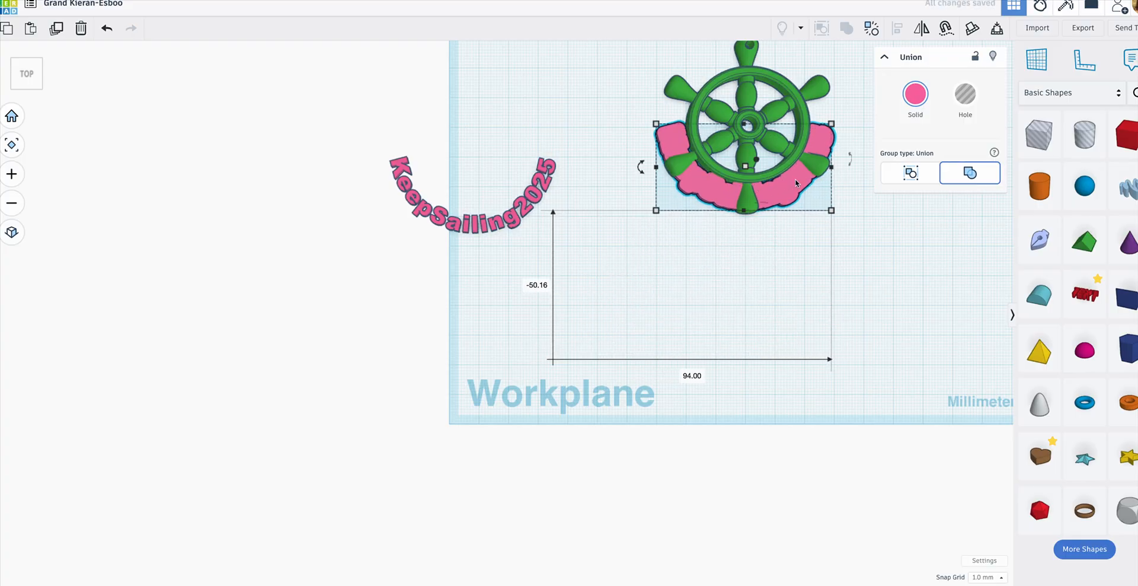
# Step: Move the curved "KeepSailing2025" lettering onto the workplane directly below the ship's wheel
pyautogui.click(827, 112)
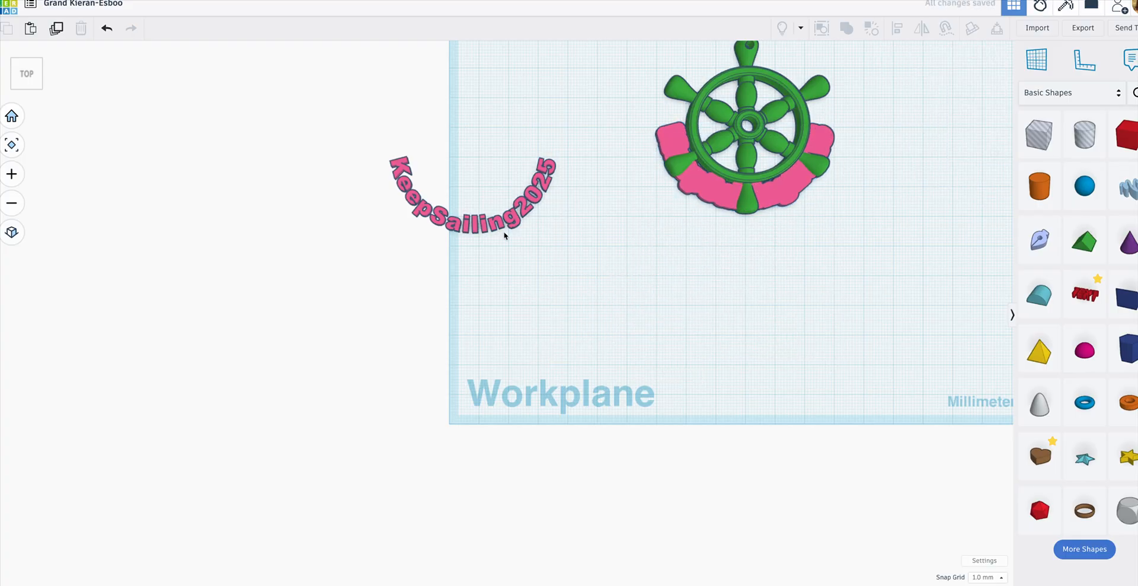
pyautogui.moveTo(511, 212); pyautogui.dragTo(764, 304)
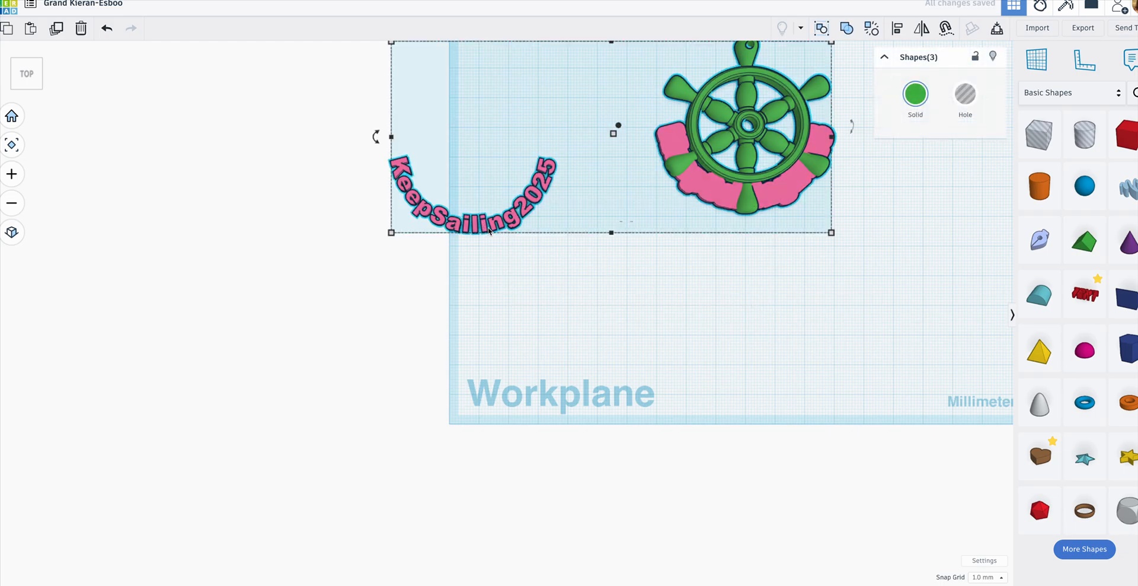
pyautogui.click(480, 263)
pyautogui.moveTo(485, 227); pyautogui.dragTo(765, 322)
pyautogui.scroll(-4, 495, 244)
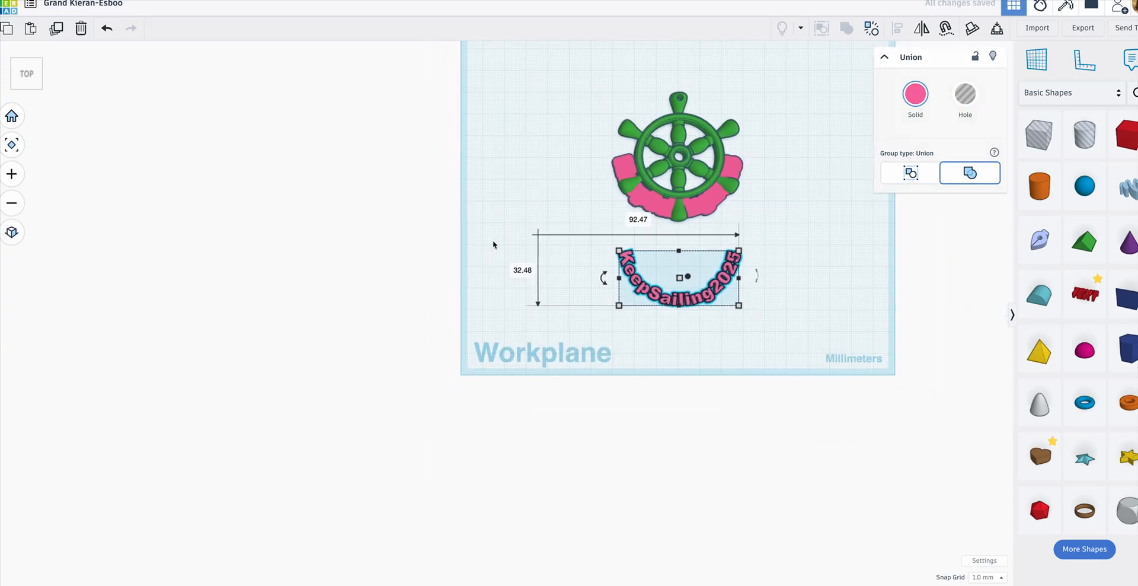
pyautogui.scroll(5, 634, 134)
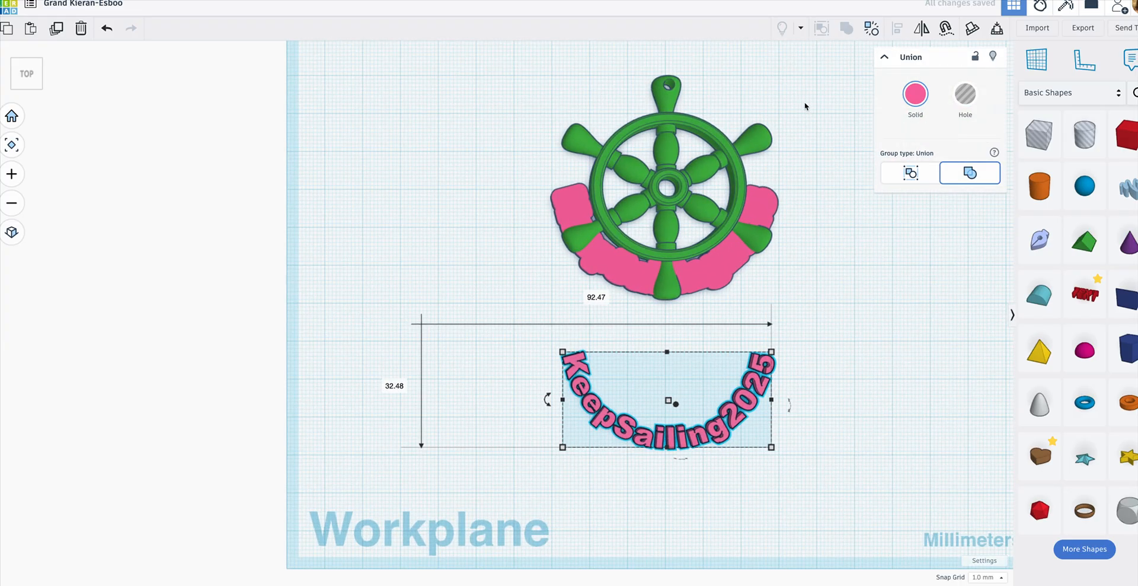
# Step: Align the ship's wheel and the solid outline to a common centre in the left-to-right direction
pyautogui.click(794, 117)
pyautogui.moveTo(804, 104); pyautogui.dragTo(705, 207)
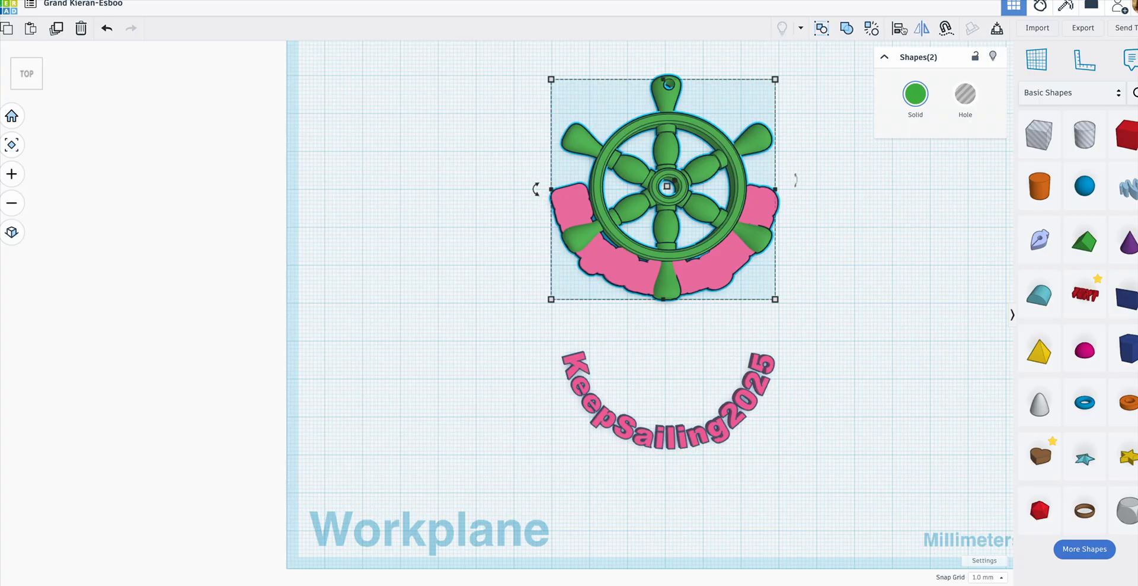
pyautogui.click(896, 28)
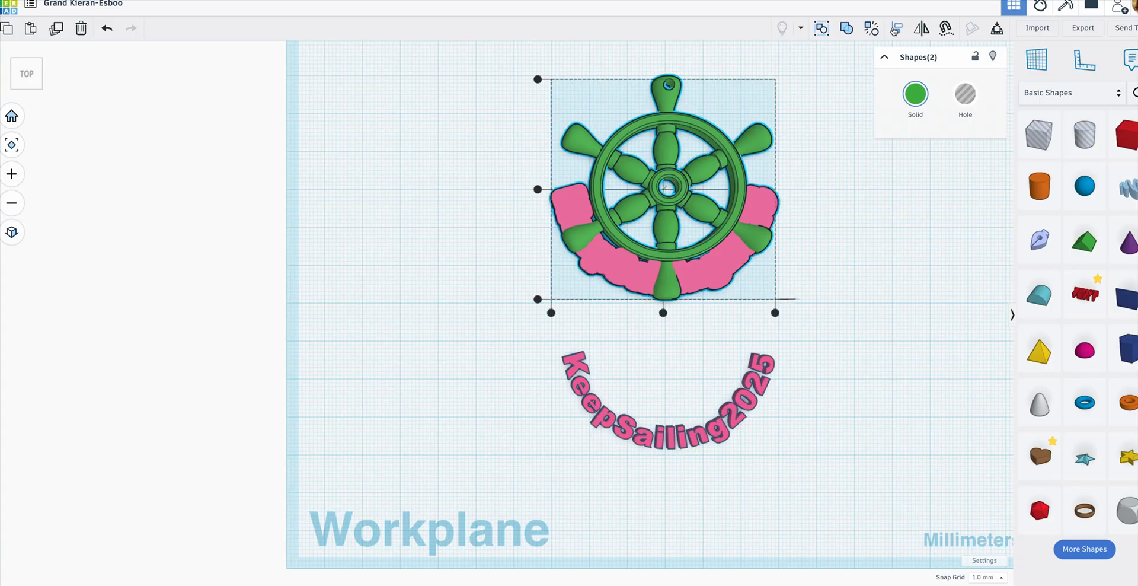
pyautogui.click(664, 312)
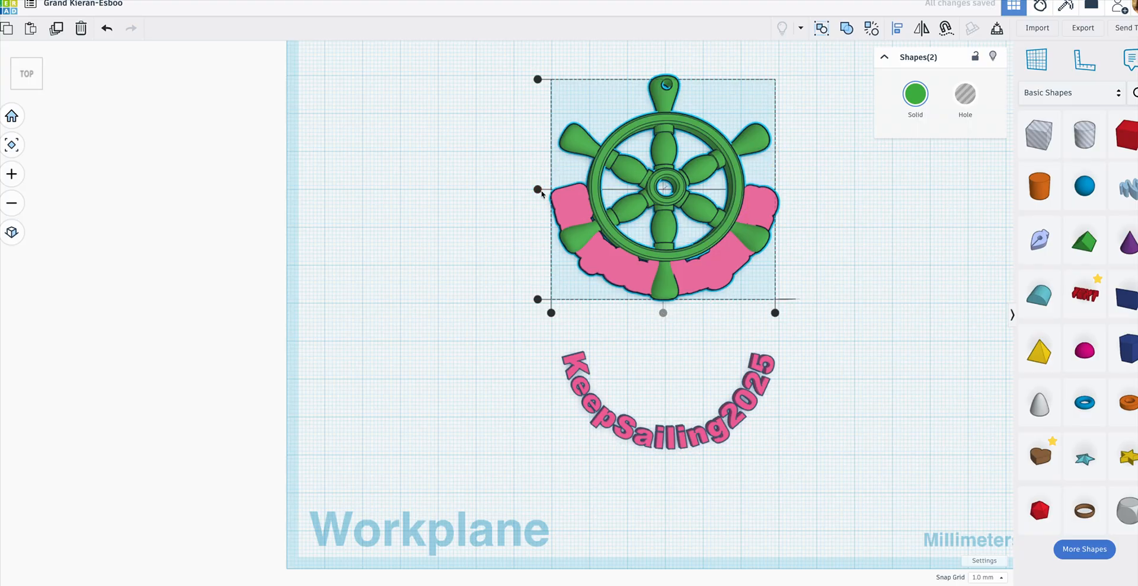
pyautogui.click(777, 257)
# Step: Adjust the height of the solid outline beneath the wheel, trying 4 mm and settling on 3 mm
pyautogui.scroll(5, 662, 259)
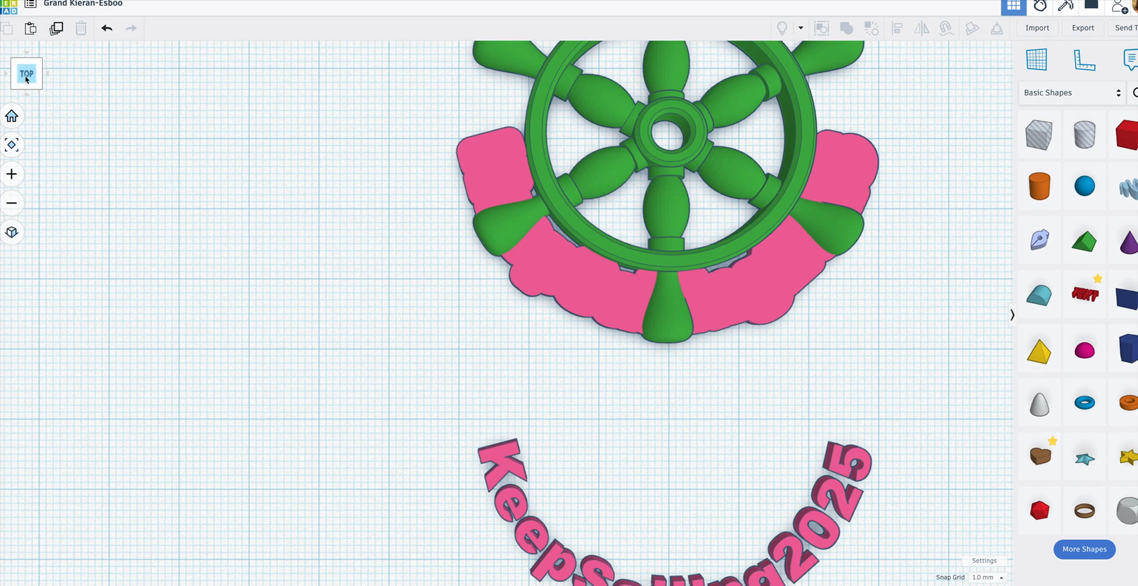
pyautogui.moveTo(27, 79); pyautogui.dragTo(22, 68)
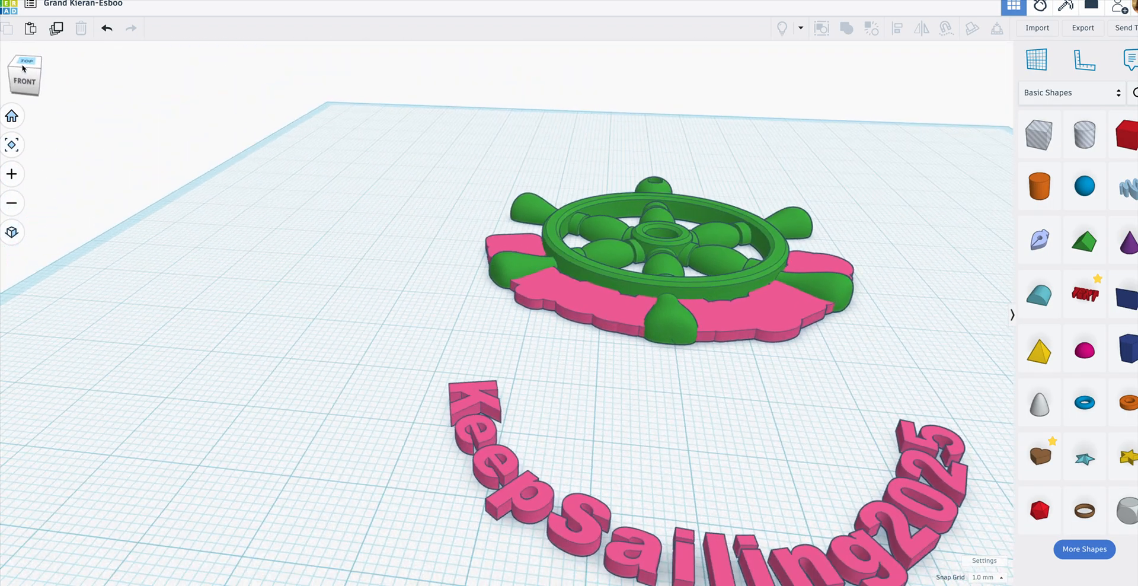
pyautogui.scroll(3, 674, 251)
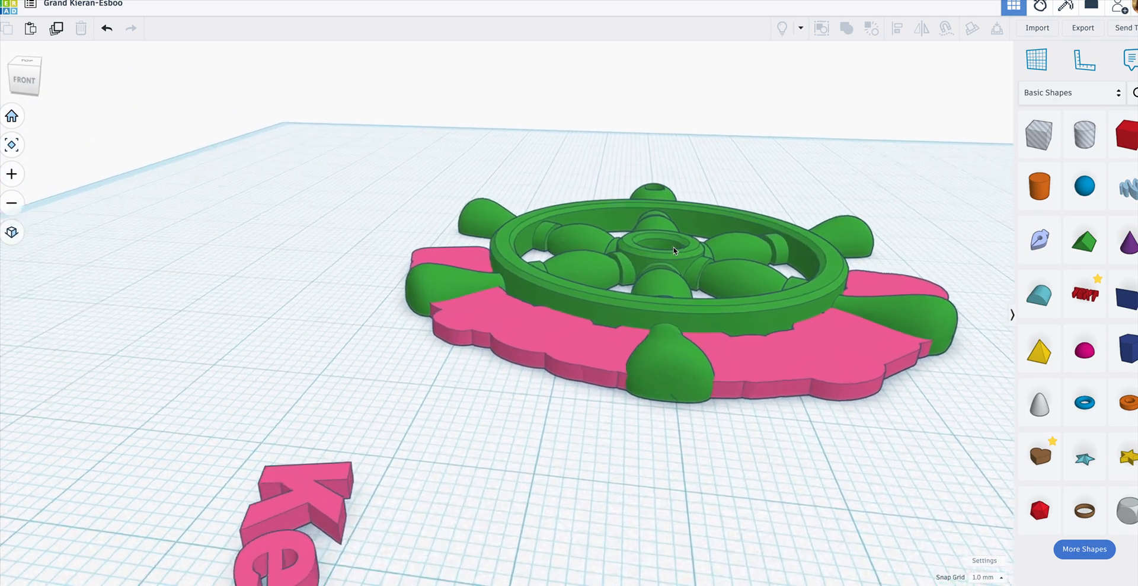
pyautogui.click(756, 363)
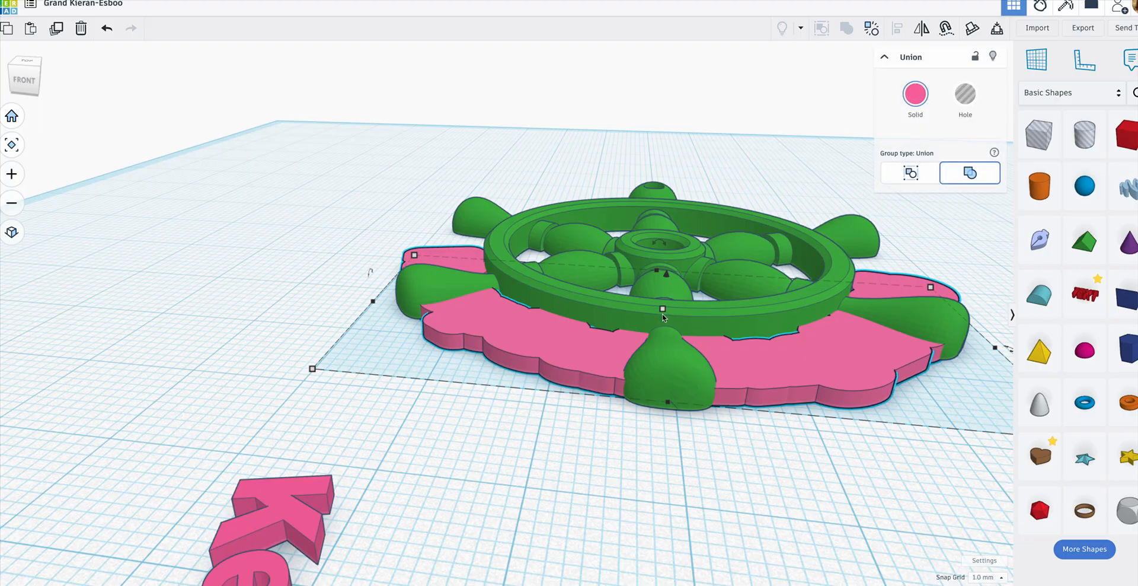
pyautogui.moveTo(663, 312); pyautogui.dragTo(664, 300)
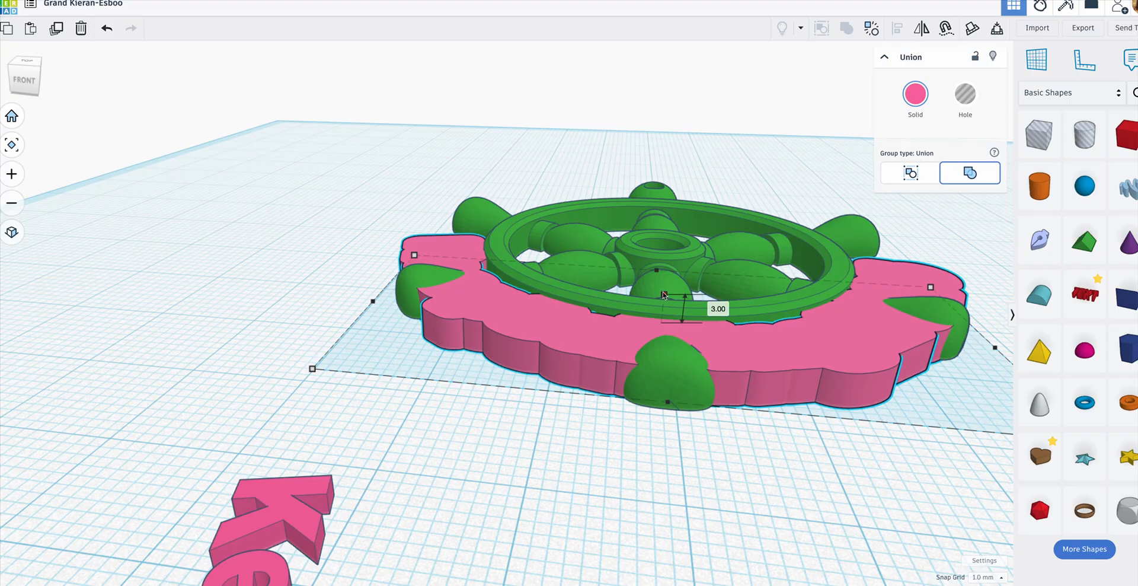
pyautogui.moveTo(664, 294); pyautogui.dragTo(664, 291)
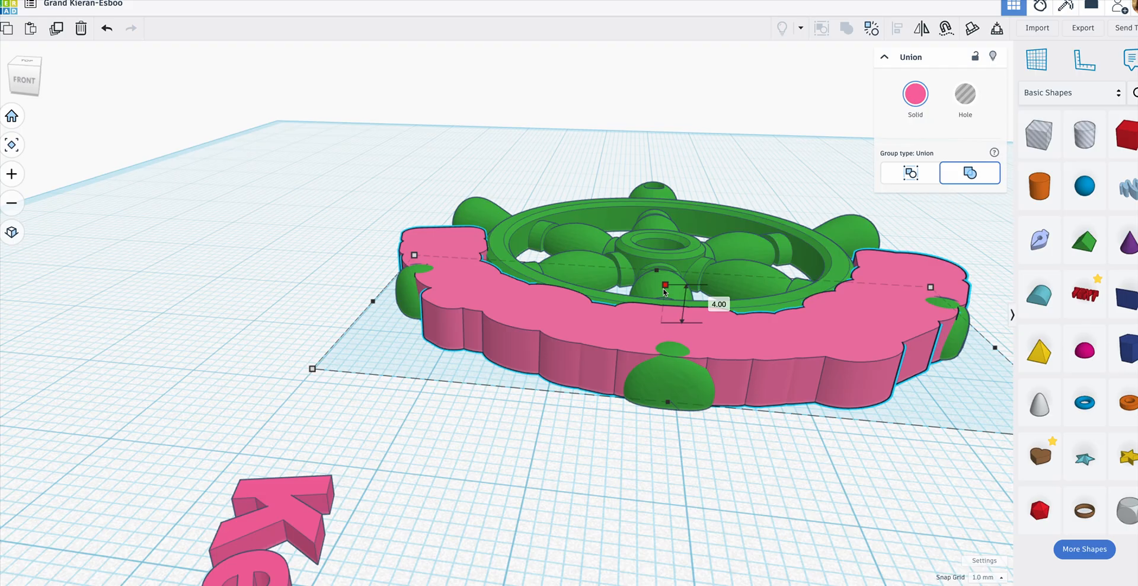
pyautogui.moveTo(665, 285); pyautogui.dragTo(664, 294)
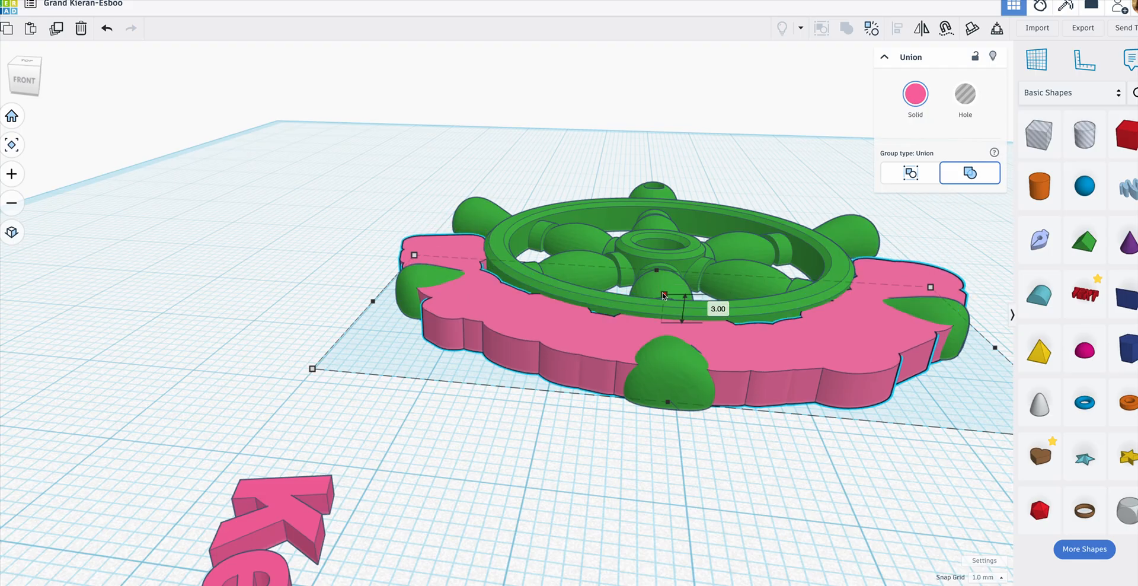
# Step: Change the snap grid to 0.5 mm and raise the solid outline's height to 4.5 mm
pyautogui.click(976, 577)
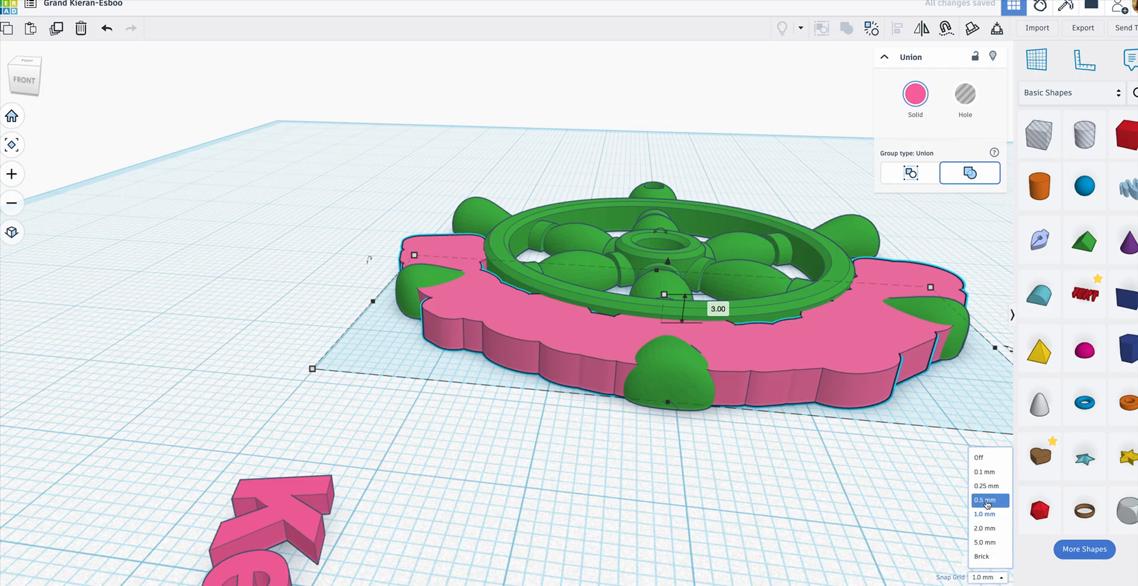
pyautogui.click(987, 503)
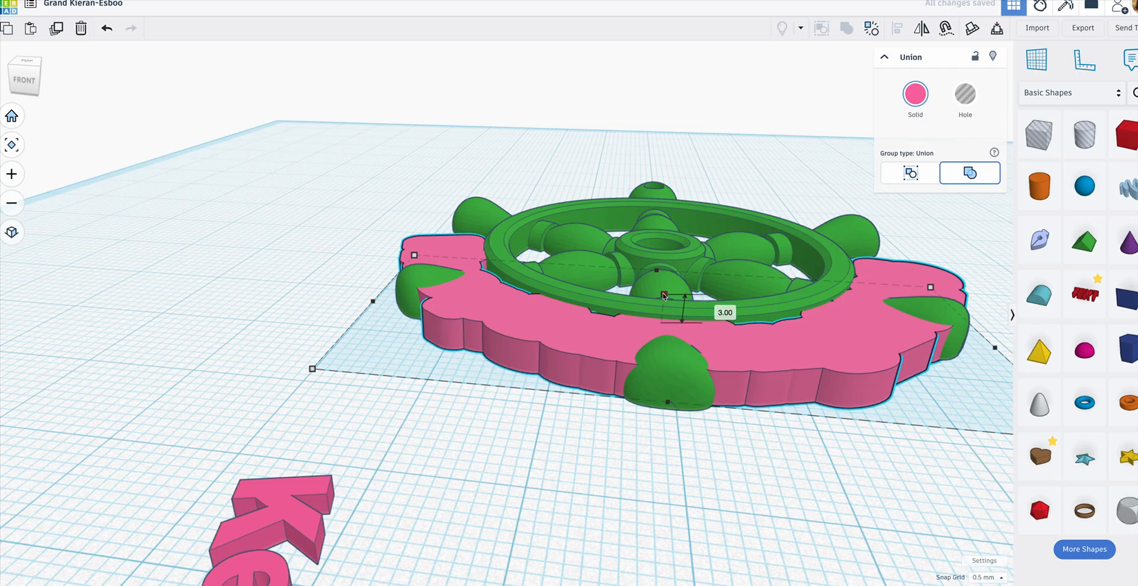
pyautogui.moveTo(664, 292); pyautogui.dragTo(663, 284)
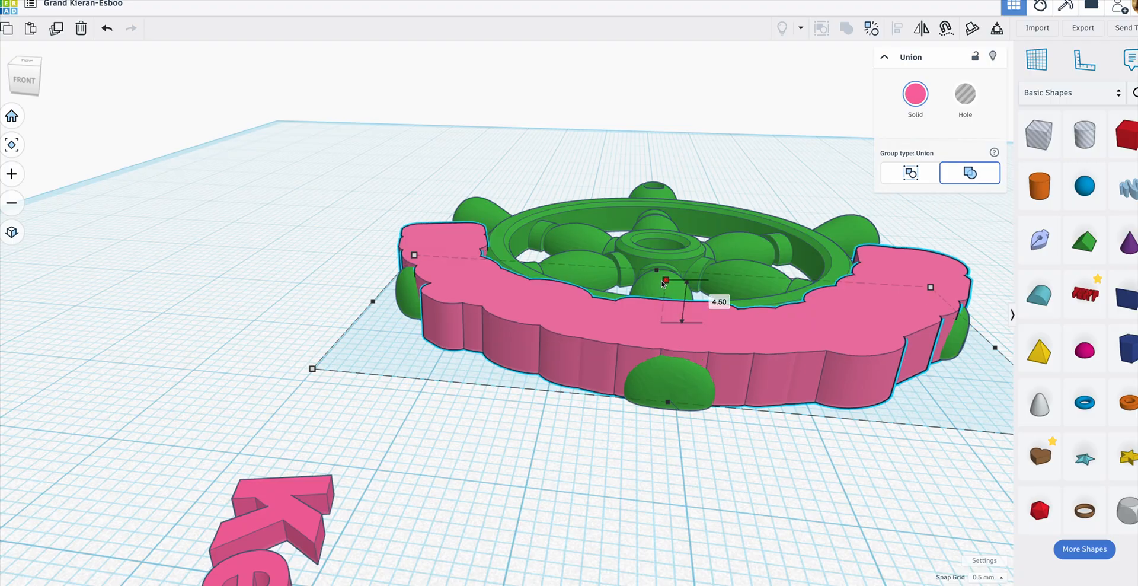
pyautogui.moveTo(663, 283); pyautogui.dragTo(662, 283)
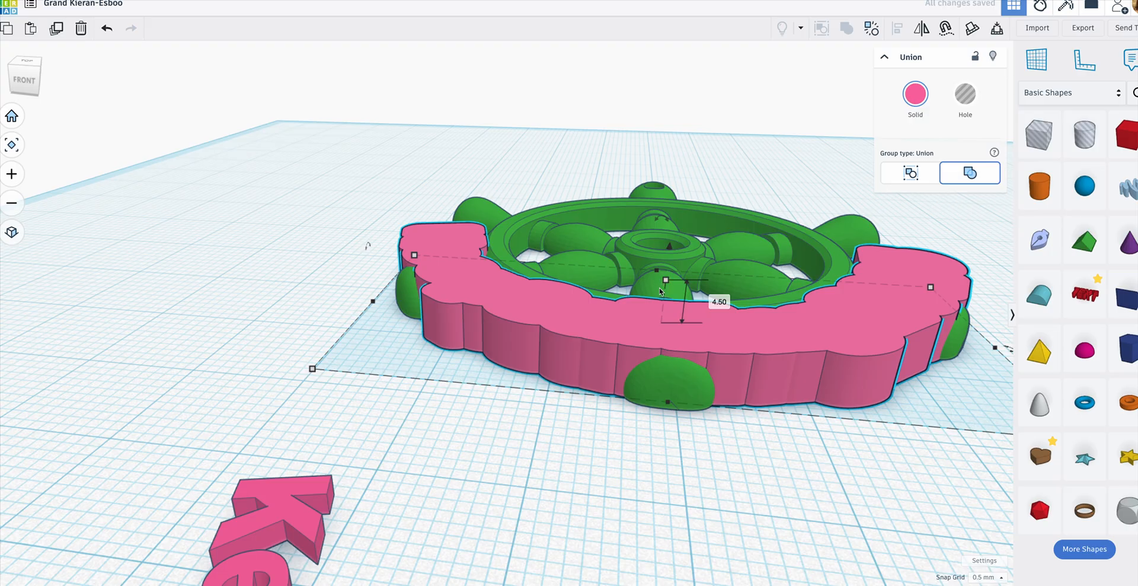
# Step: Set the ship's wheel's height to 3 mm
pyautogui.click(654, 252)
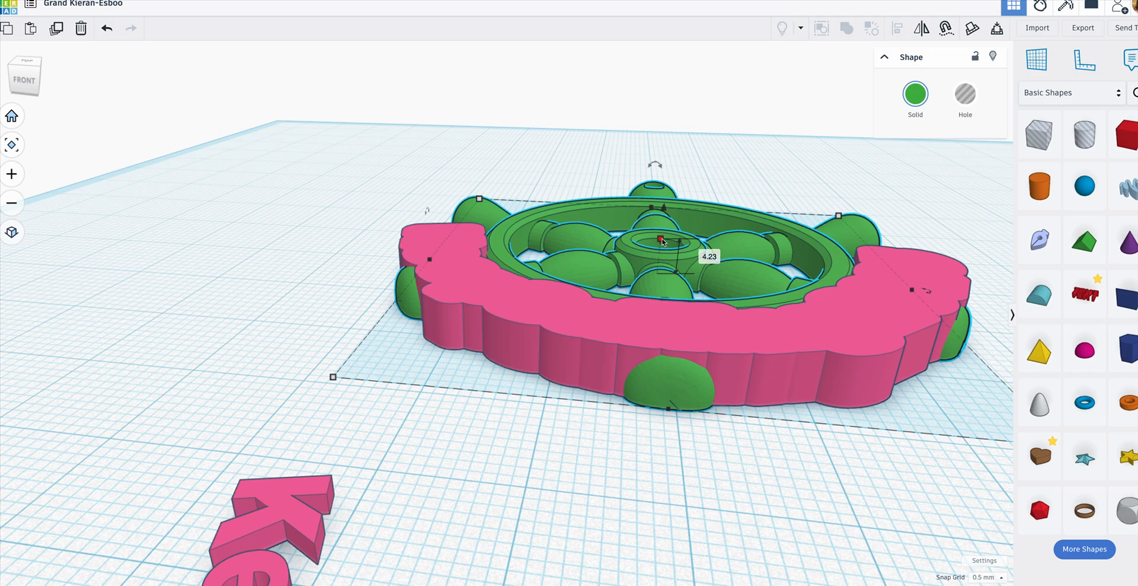
pyautogui.click(709, 256)
pyautogui.write('3')
pyautogui.press('Return')
# Step: Lower the solid outline's height to 3 mm to match the wheel
pyautogui.hotkey('ctrl', 'g')
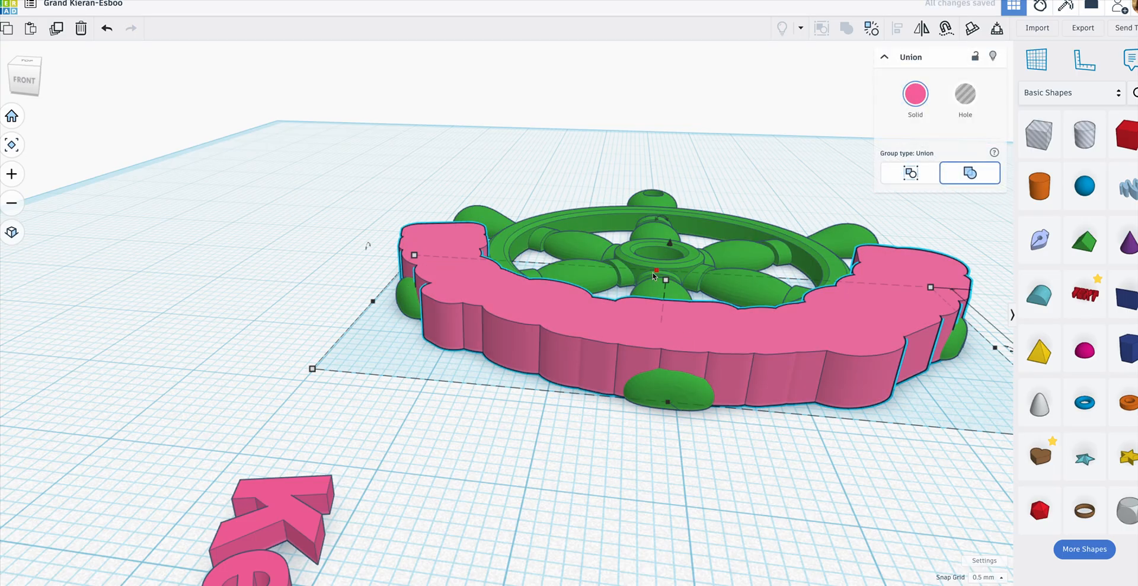
pyautogui.moveTo(667, 281); pyautogui.dragTo(666, 297)
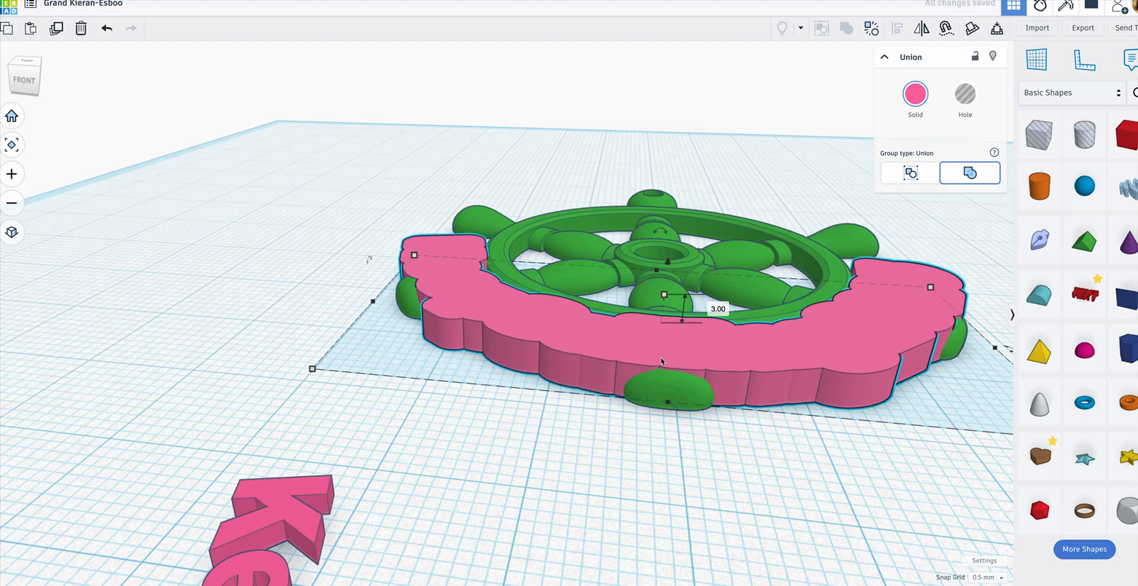
pyautogui.click(646, 504)
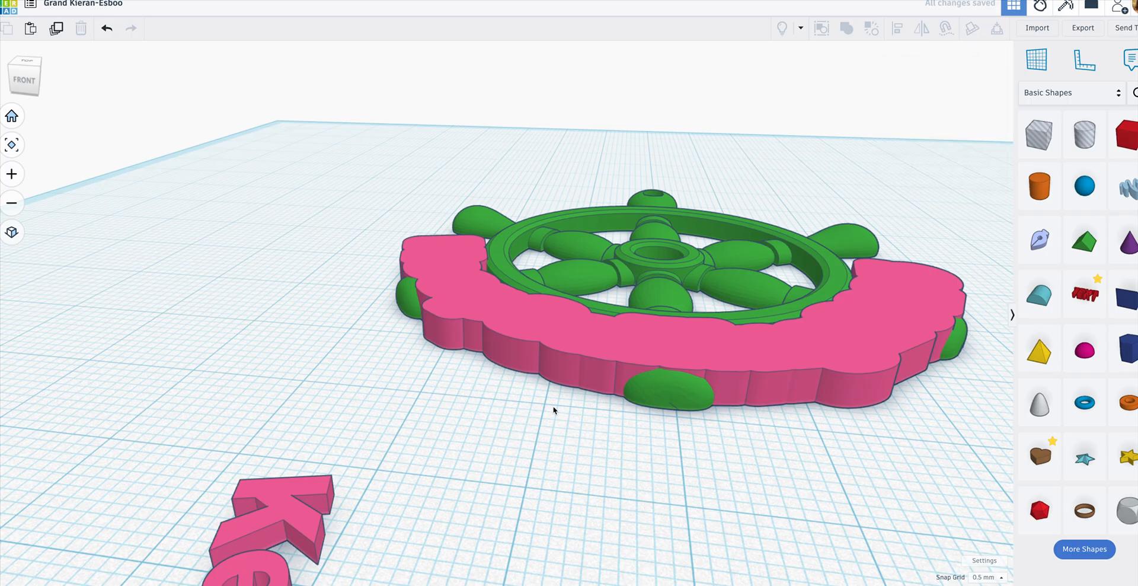
# Step: Recolour the solid outline with the preset green used for the wheel
pyautogui.scroll(-3, 554, 409)
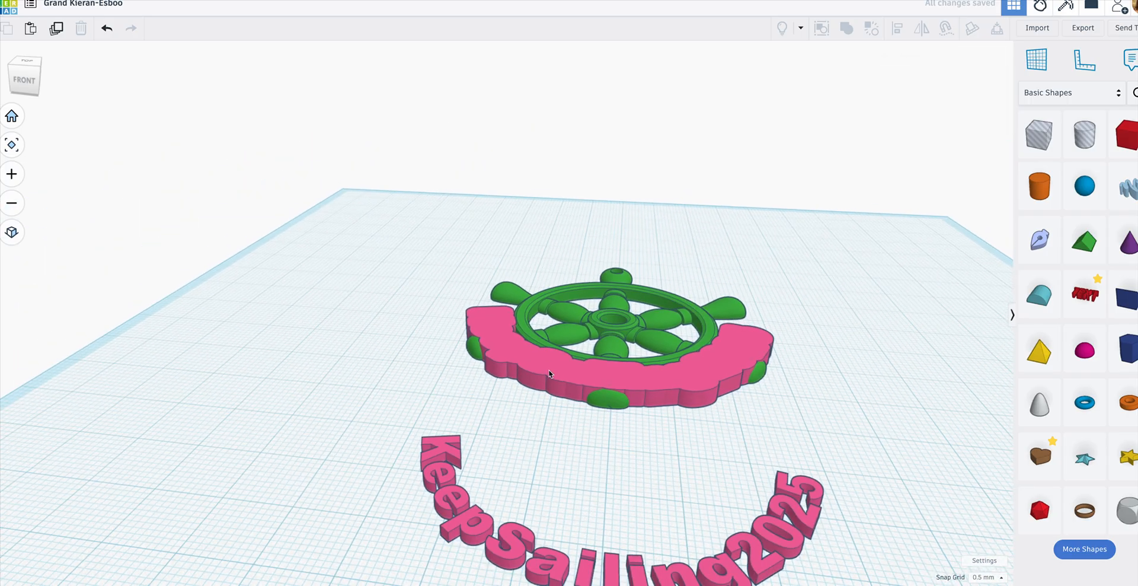
pyautogui.click(548, 342)
pyautogui.click(915, 99)
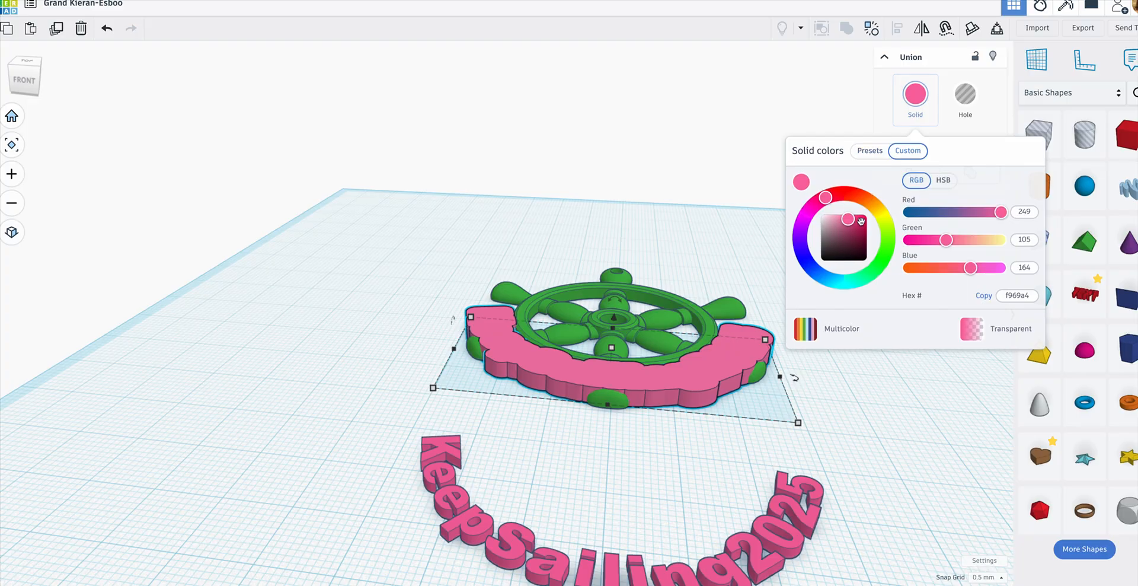
pyautogui.click(870, 151)
pyautogui.click(862, 204)
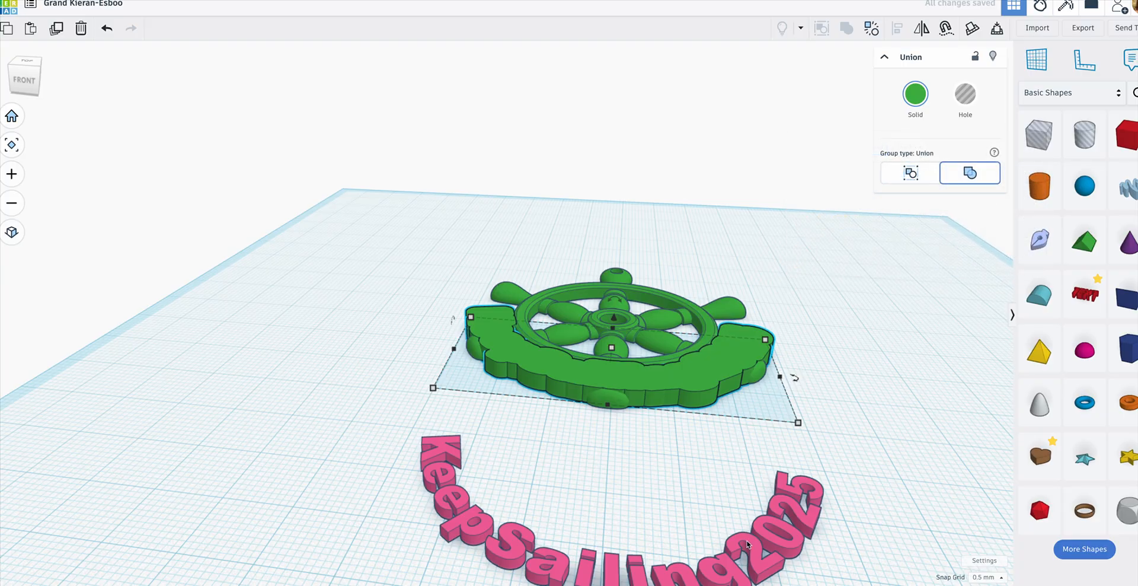
# Step: Move the pink lettering over the green outline base and raise it onto the base's upper surface
pyautogui.moveTo(747, 540); pyautogui.dragTo(707, 374)
pyautogui.scroll(5, 614, 324)
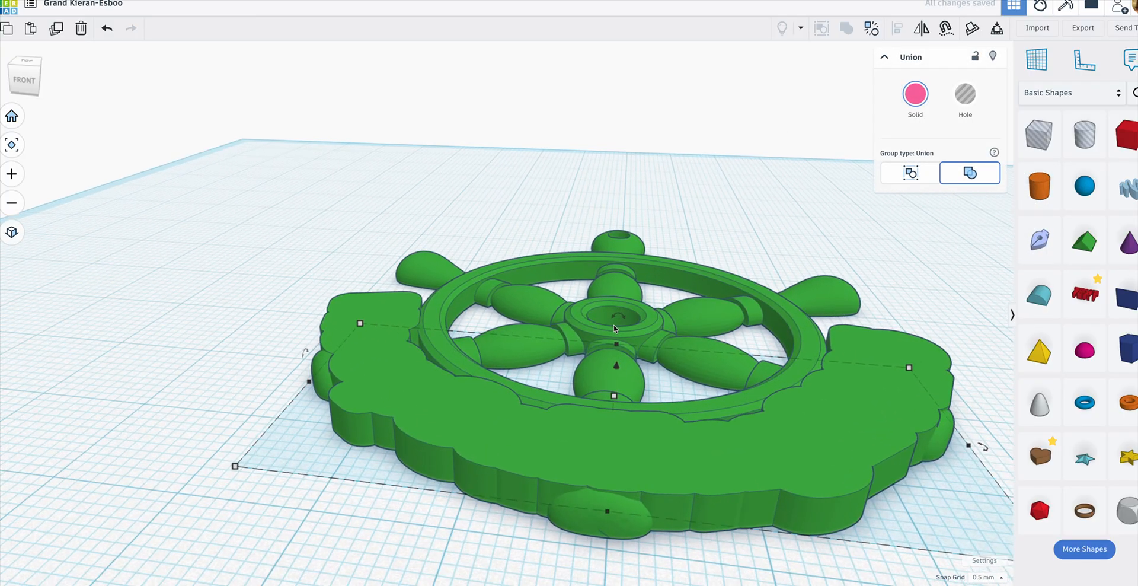
pyautogui.moveTo(616, 367); pyautogui.dragTo(617, 335)
pyautogui.click(618, 366)
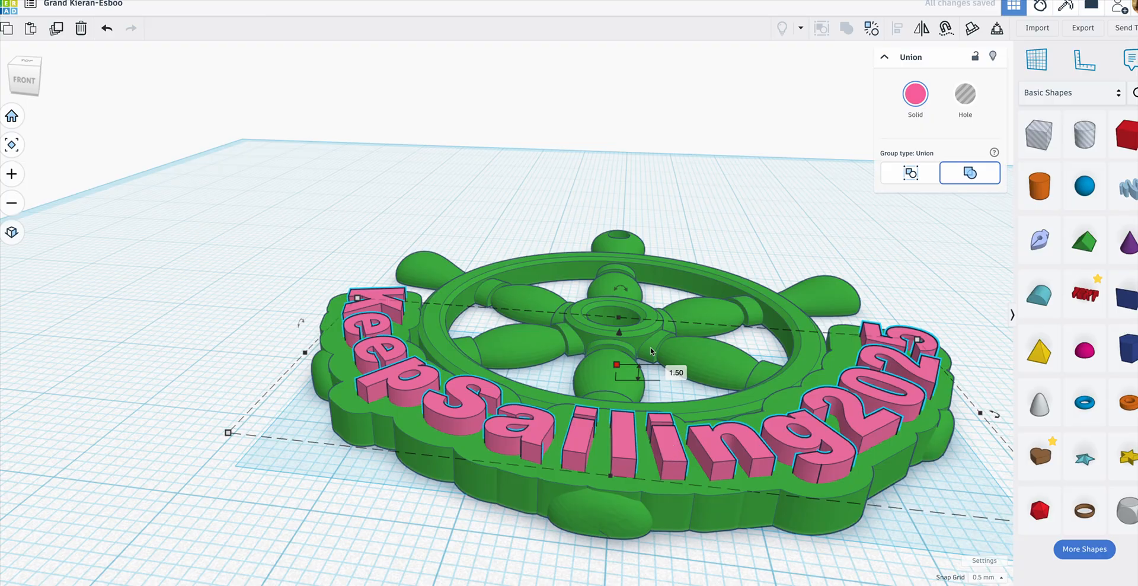
# Step: Sink the lettering 0.5 mm into the base, so it starts 2.5 mm above the workplane
pyautogui.moveTo(619, 334); pyautogui.dragTo(619, 339)
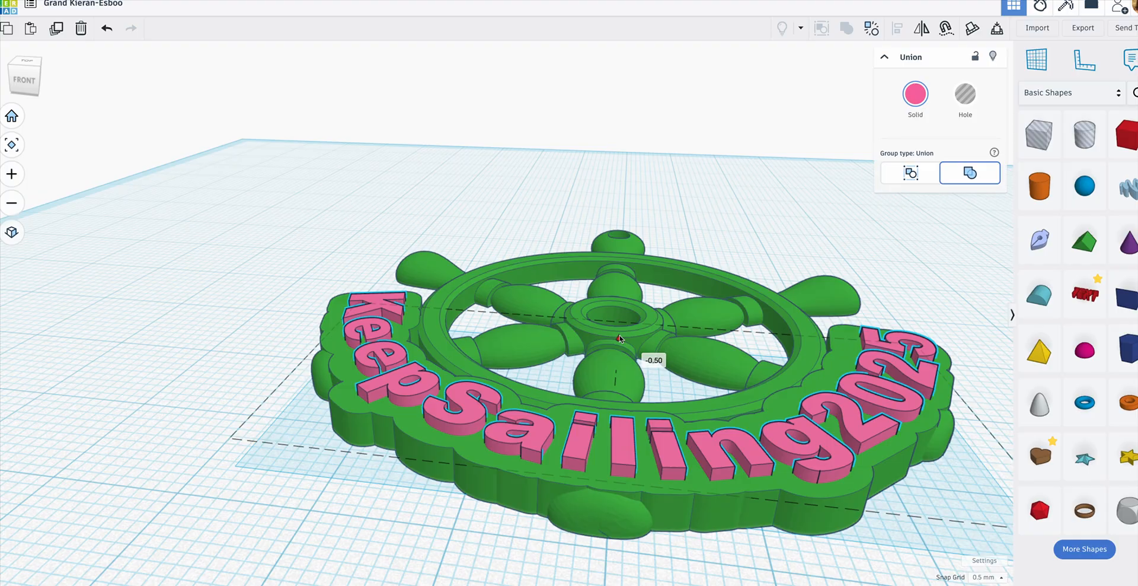
pyautogui.moveTo(619, 338); pyautogui.dragTo(619, 338)
pyautogui.scroll(-5, 563, 401)
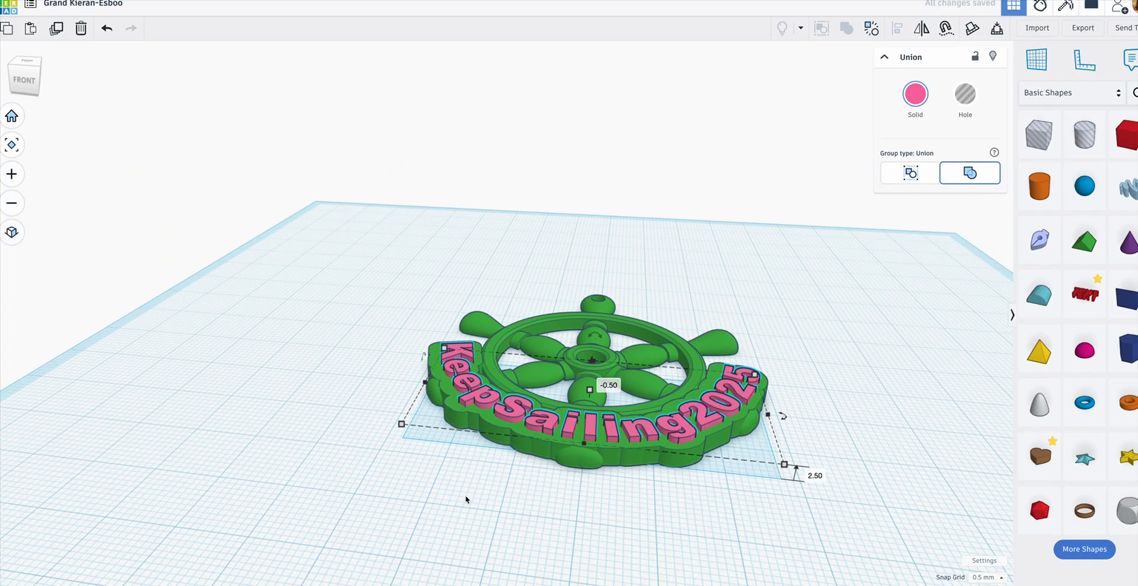
pyautogui.click(465, 500)
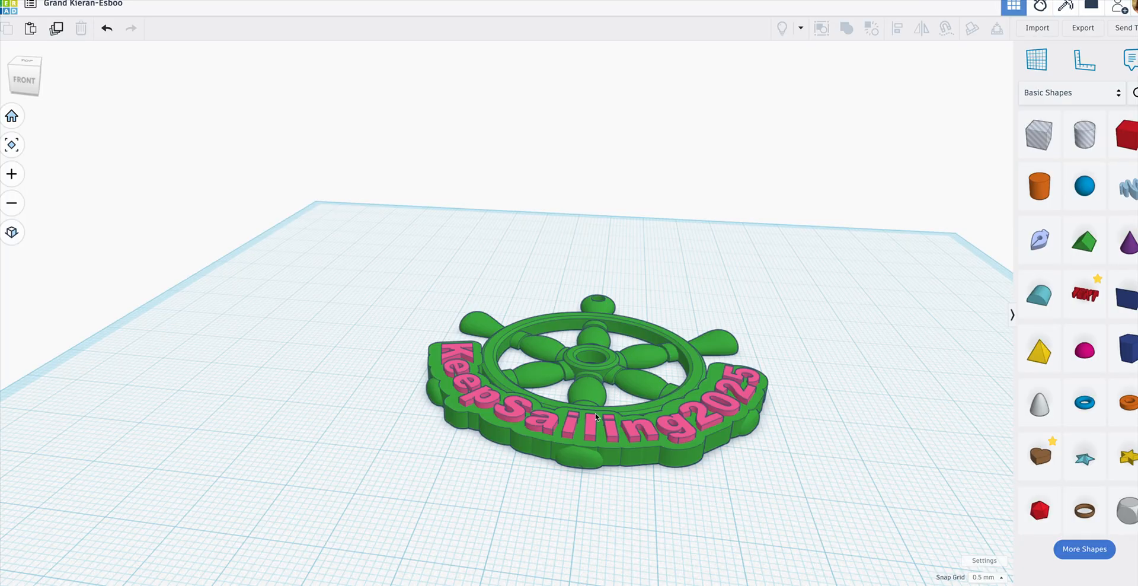
# Step: Group the green outline base and the ship's wheel as a union, keeping the pink lettering separate
pyautogui.scroll(3, 573, 432)
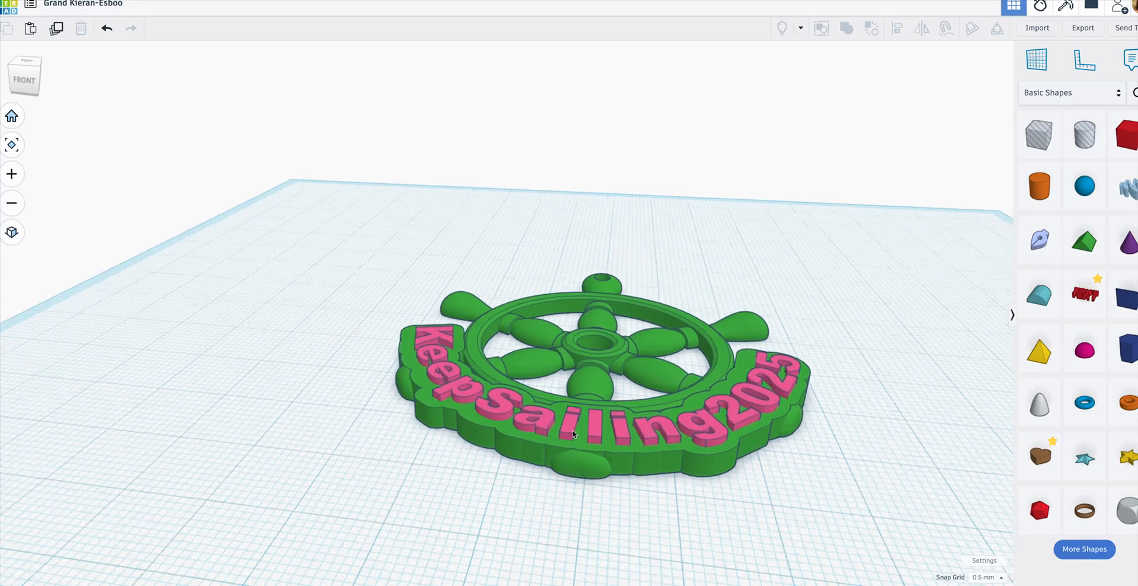
pyautogui.click(575, 423)
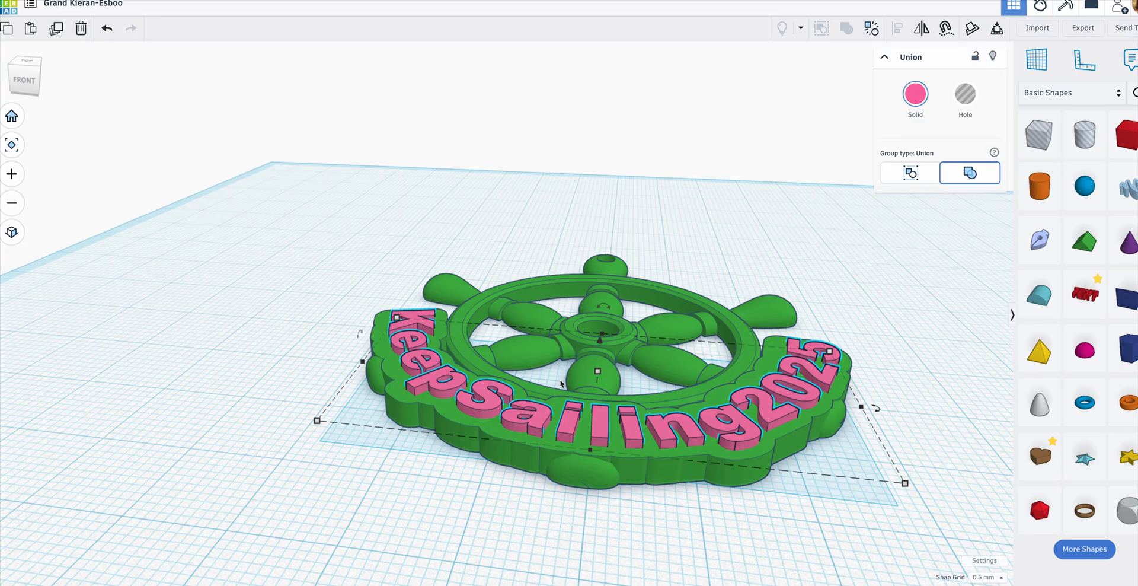
pyautogui.click(479, 566)
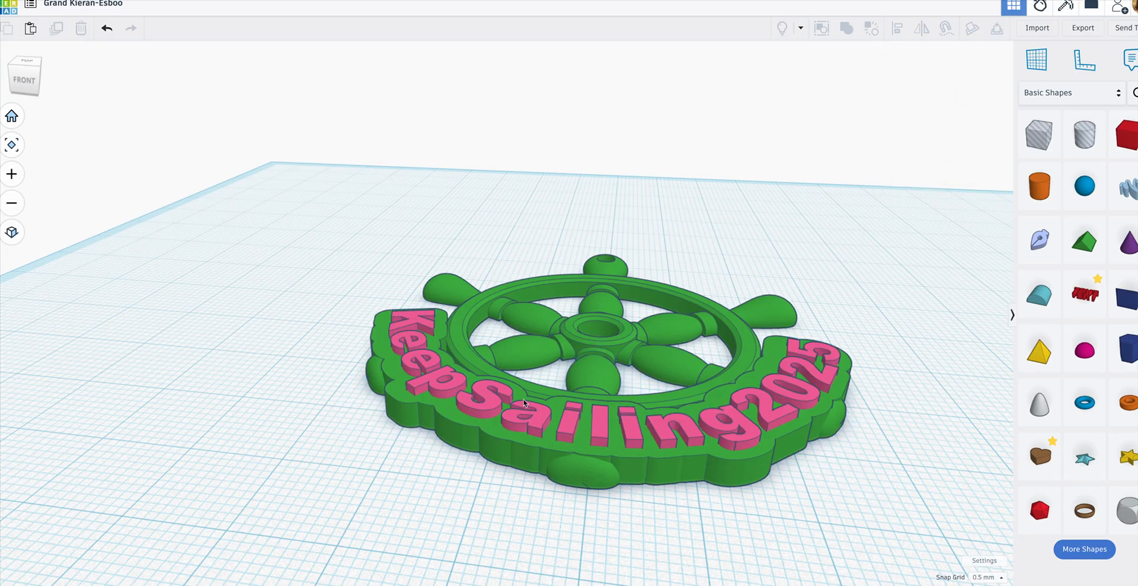
pyautogui.click(526, 445)
pyautogui.keyDown('shift'); pyautogui.click(537, 308); pyautogui.keyUp('shift')
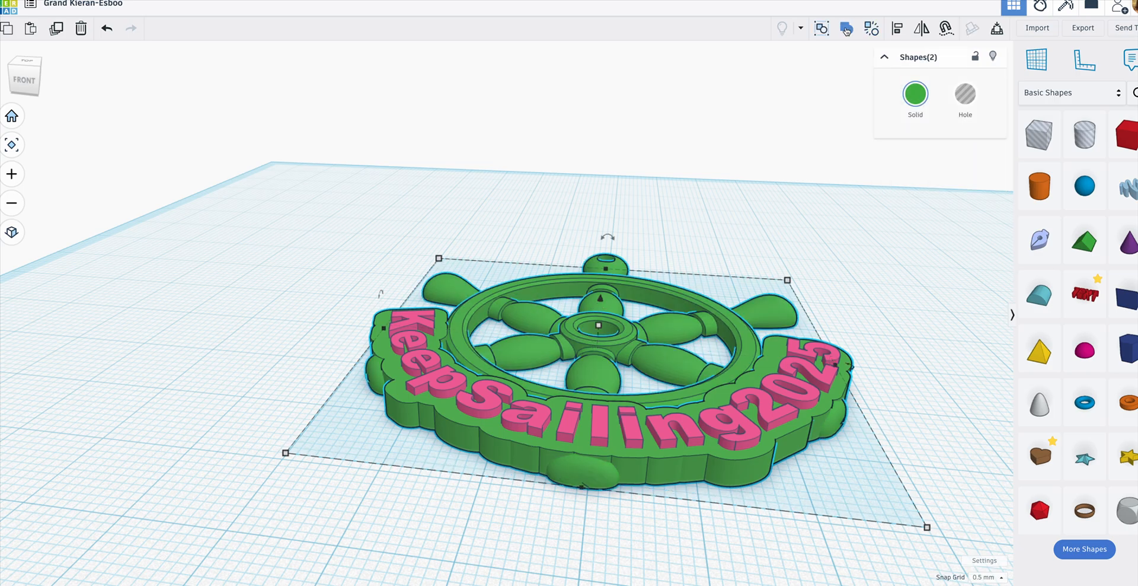
pyautogui.click(848, 29)
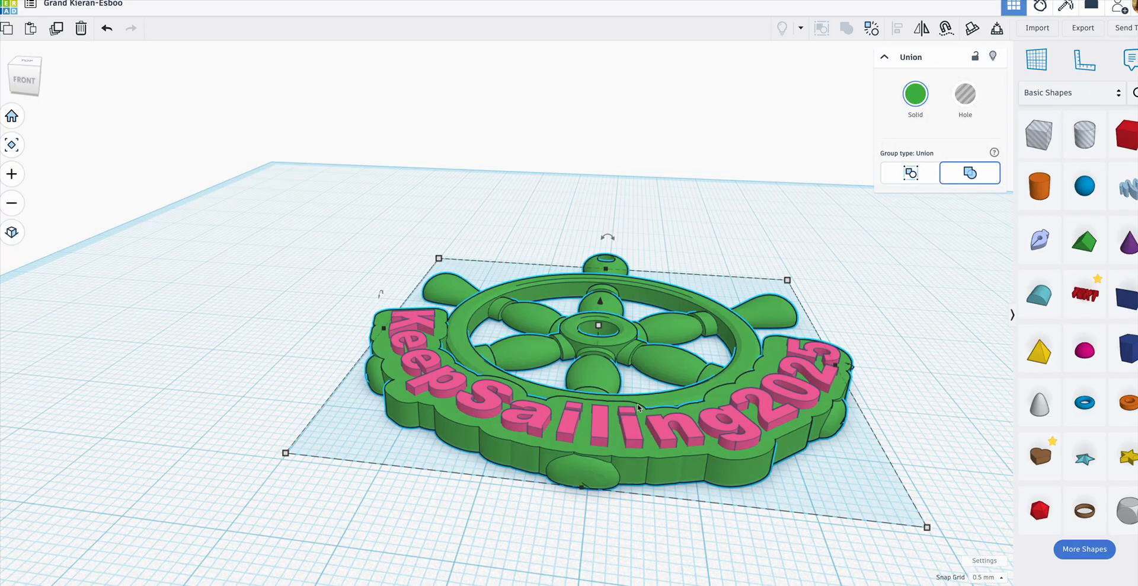
# Step: Duplicate the pink "KeepSailing2025" lettering in place and turn one of the two coinciding copies into a hole
pyautogui.scroll(5, 646, 449)
pyautogui.scroll(-3, 648, 448)
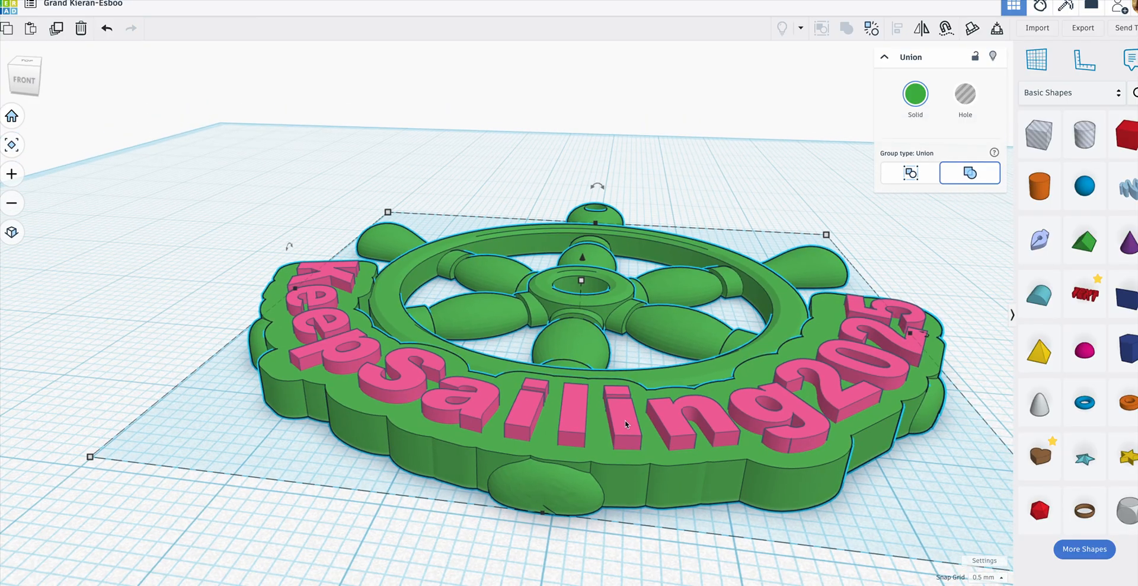
pyautogui.click(632, 440)
pyautogui.click(562, 559)
pyautogui.click(625, 420)
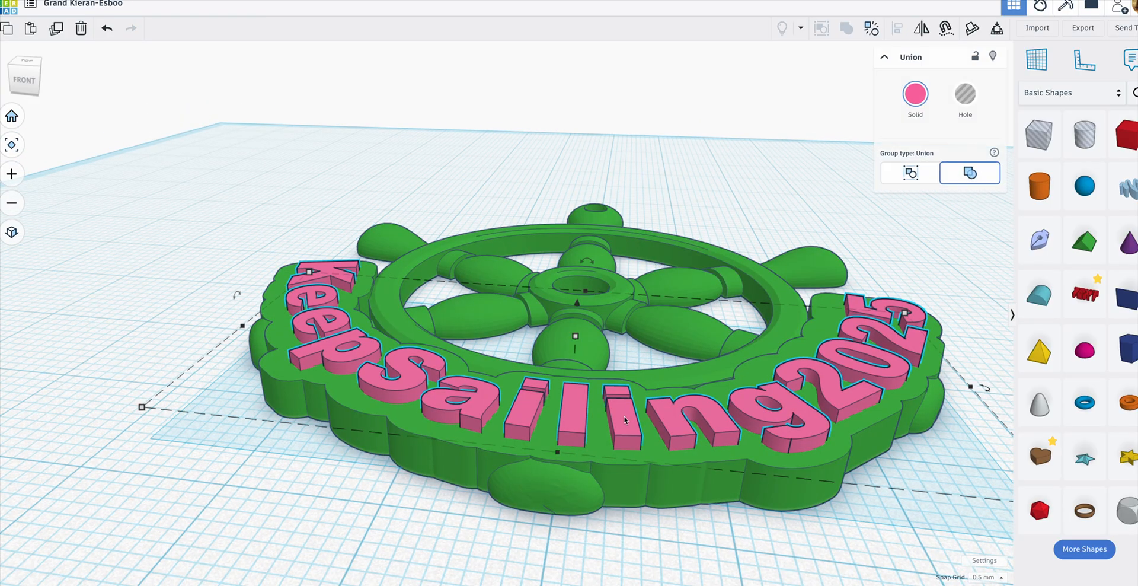
pyautogui.click(56, 28)
pyautogui.click(967, 96)
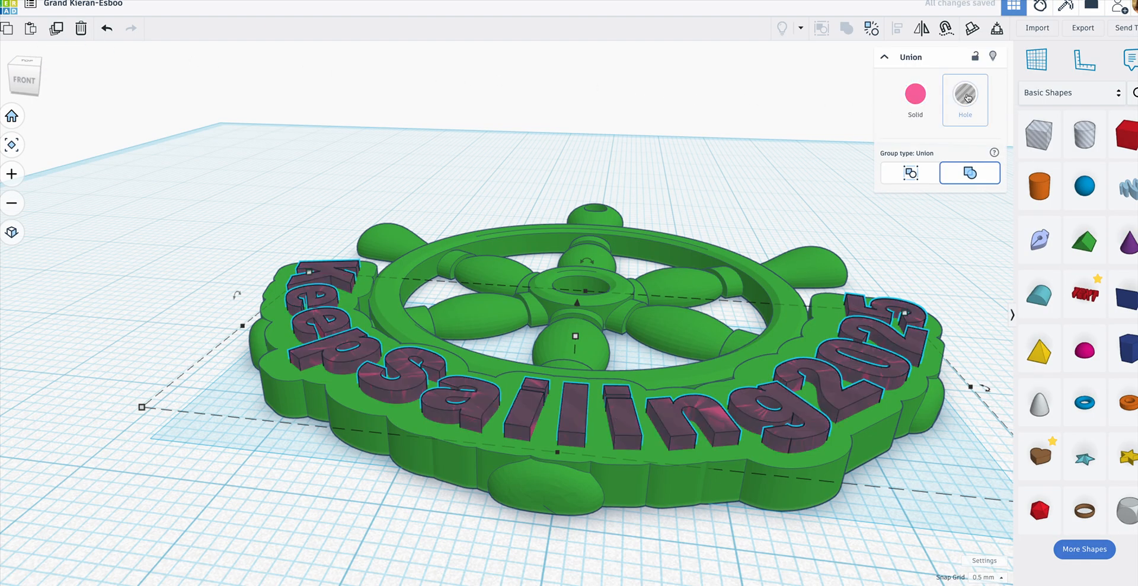
# Step: Group the hole lettering with the green wheel and base as a union, cutting letter-shaped recesses into the base
pyautogui.keyDown('shift'); pyautogui.click(562, 484); pyautogui.keyUp('shift')
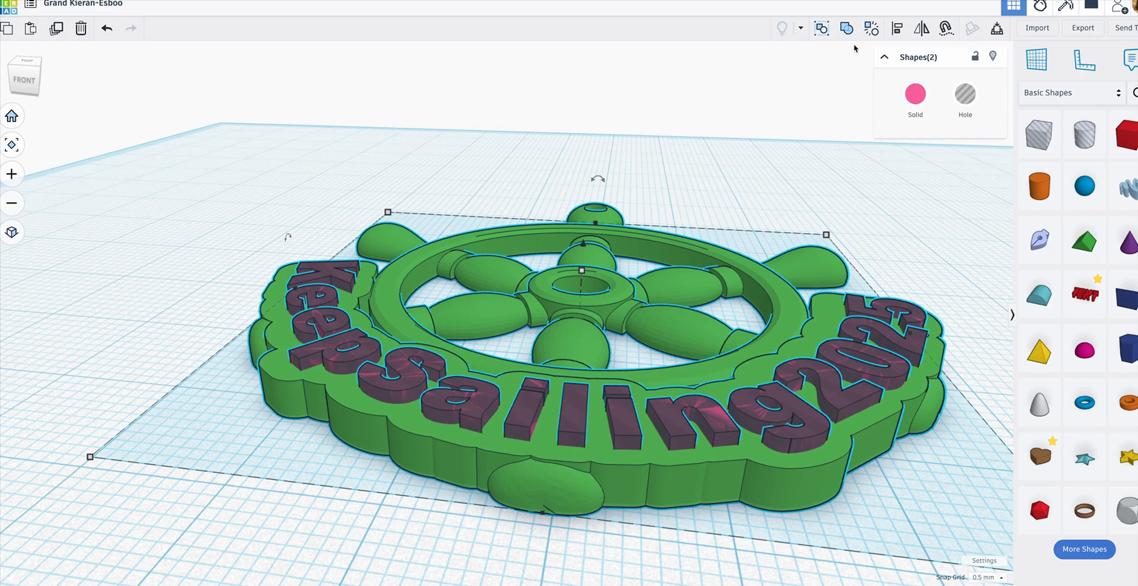
pyautogui.click(847, 28)
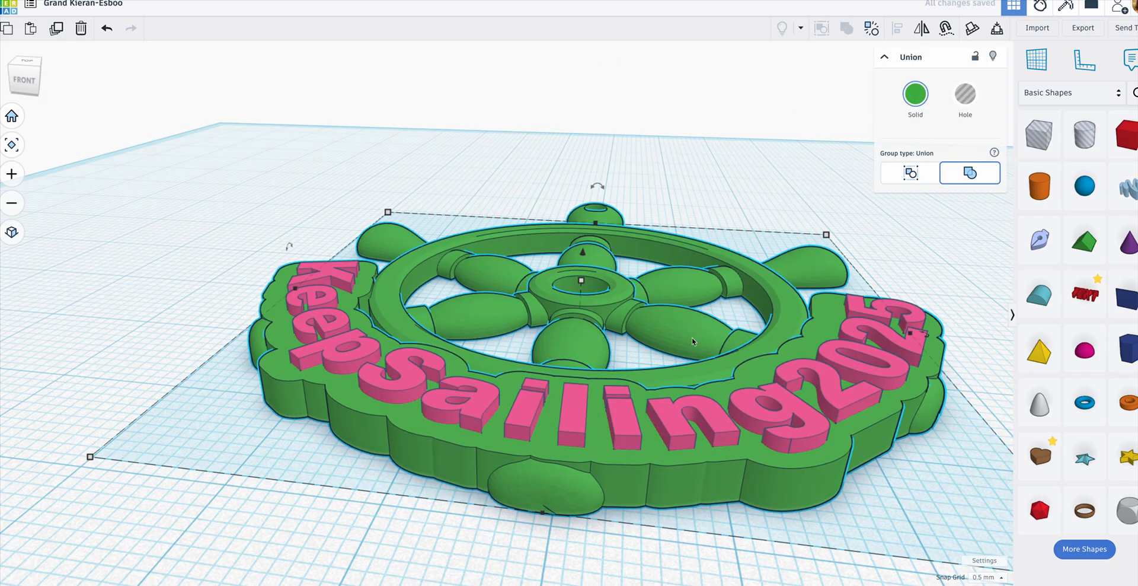
pyautogui.click(615, 536)
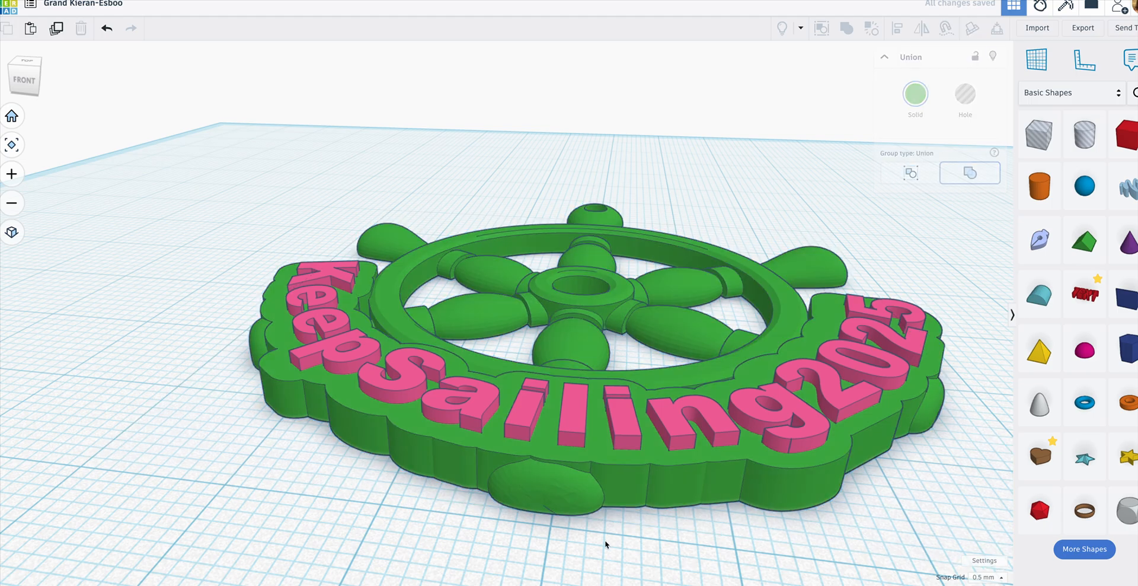
# Step: Lift the pink lettering 5 mm to check the recesses underneath, and undo the lift
pyautogui.click(625, 409)
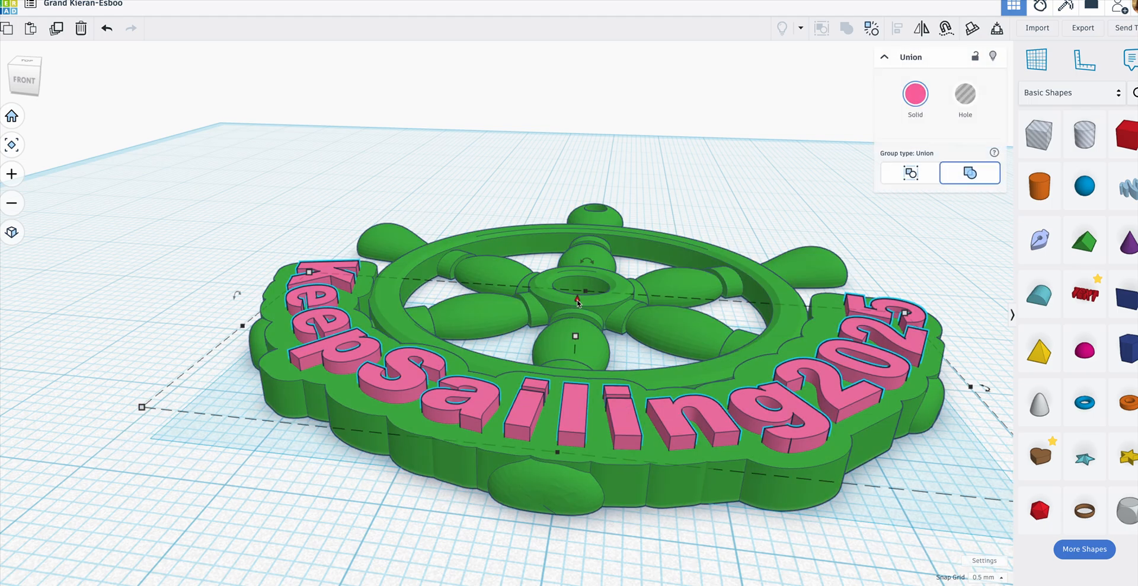
pyautogui.moveTo(578, 301); pyautogui.dragTo(574, 230)
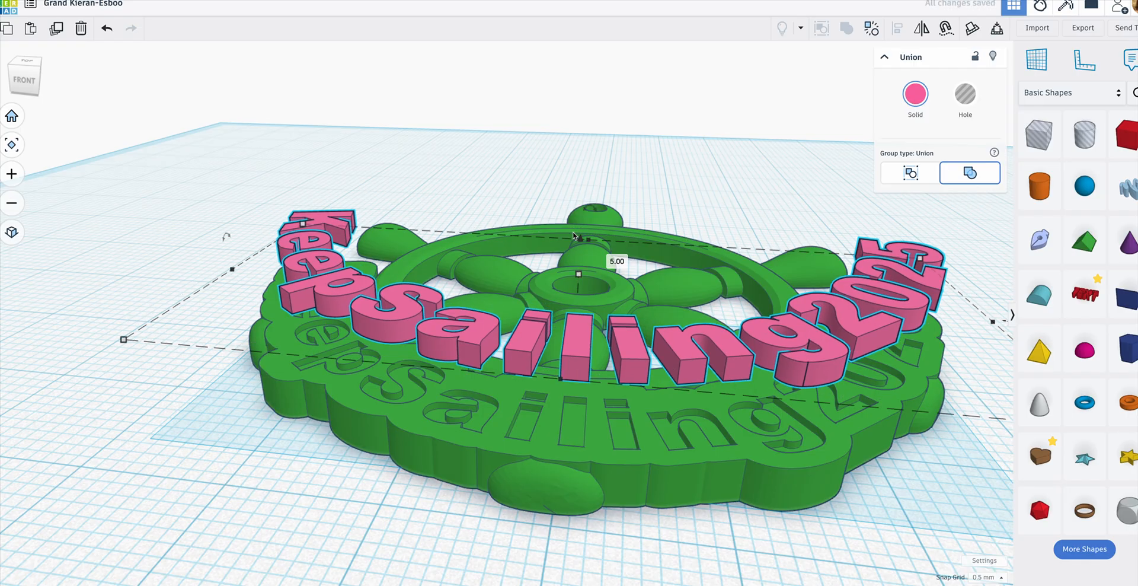
pyautogui.hotkey('ctrl', 'z')
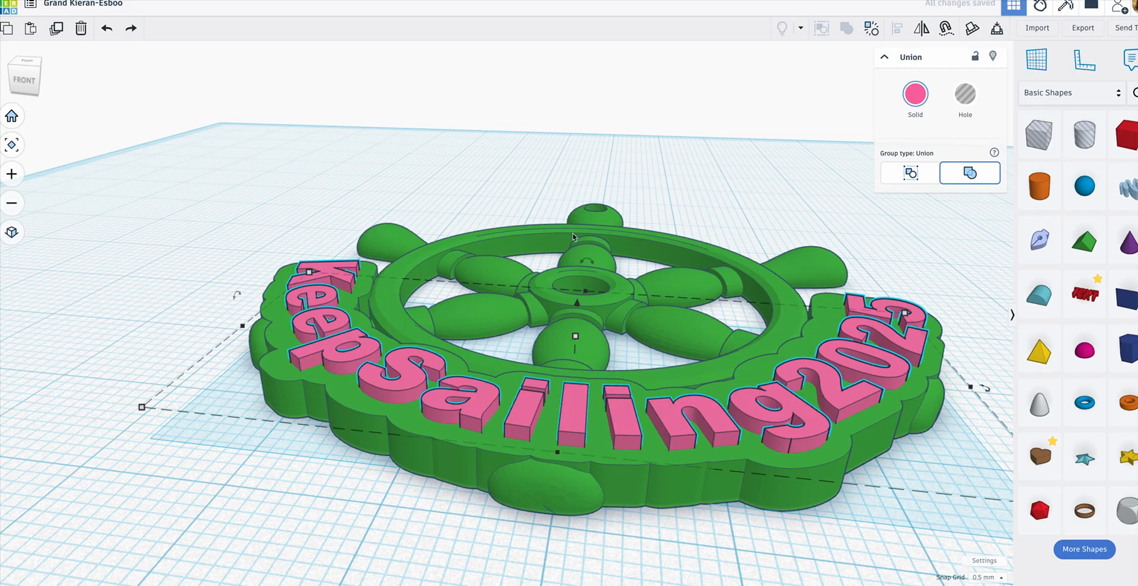